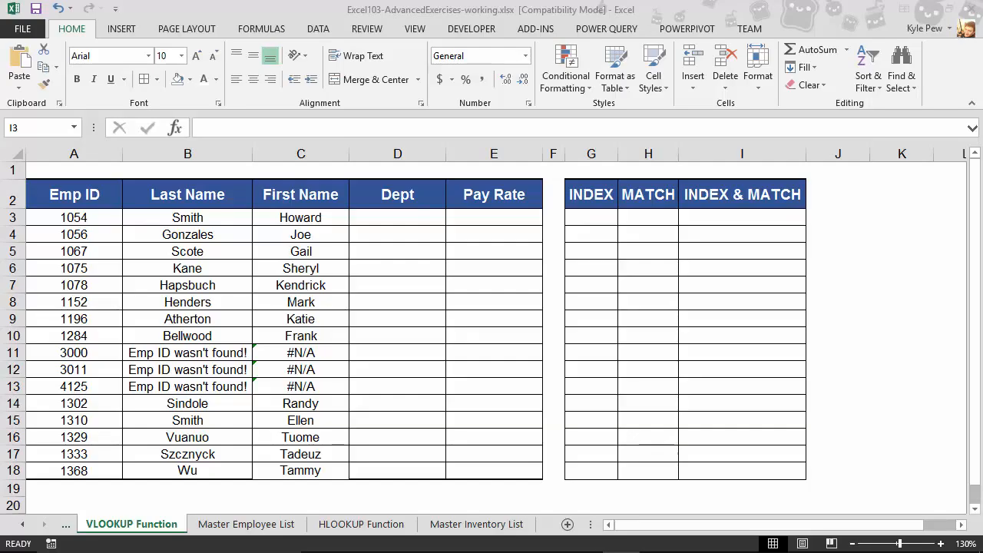
- Examine the records on the Master Employee List sheet and the Last Name and First Name columns on the VLOOKUP Function sheet
{"action": "left_click", "coordinate": [78, 221]}
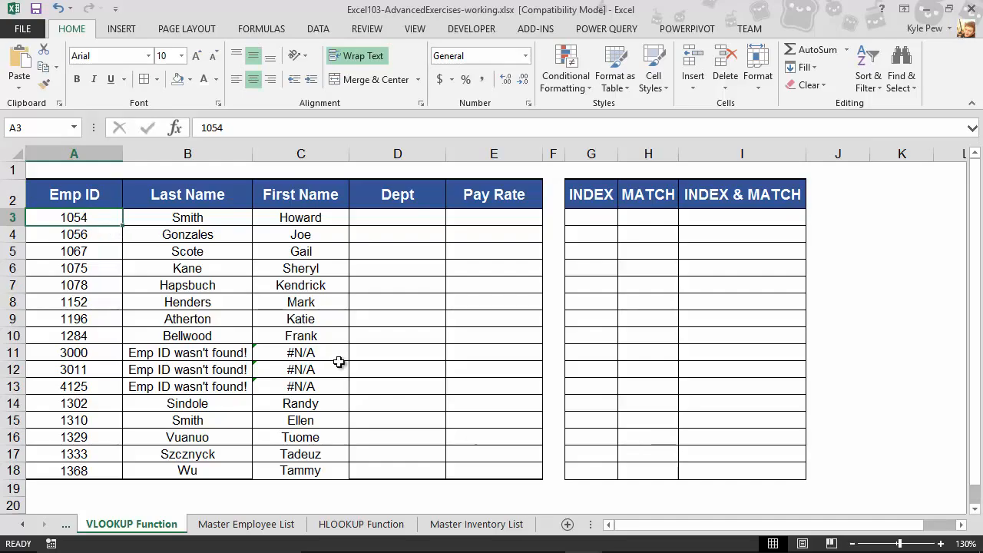
{"action": "left_click", "coordinate": [236, 527]}
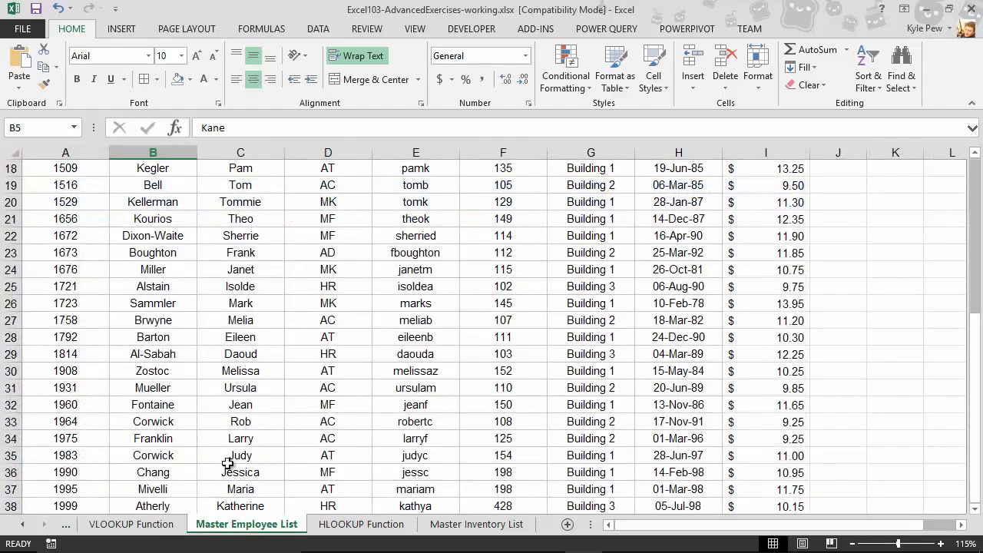
{"action": "scroll", "coordinate": [189, 402], "scroll_direction": "up", "scroll_amount": 6}
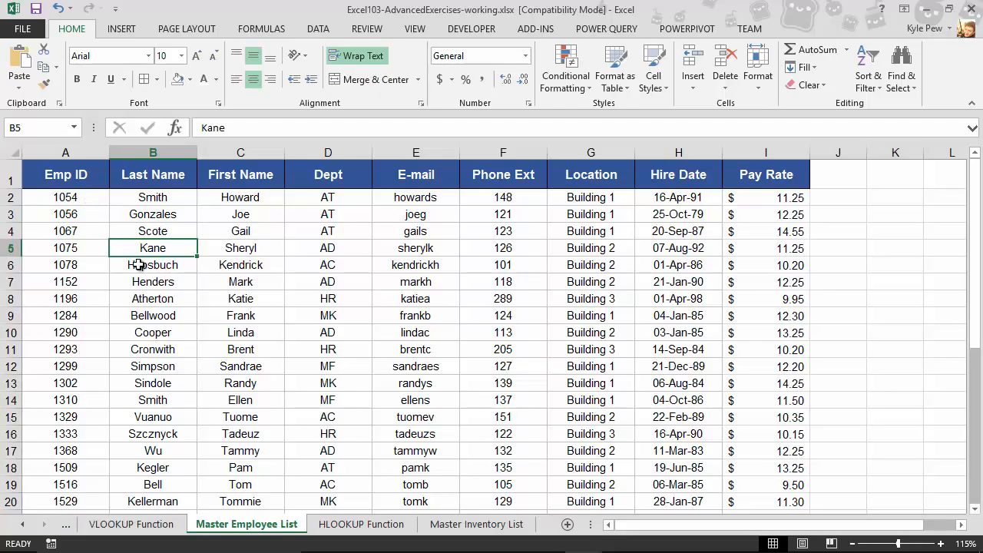
{"action": "left_click", "coordinate": [143, 525]}
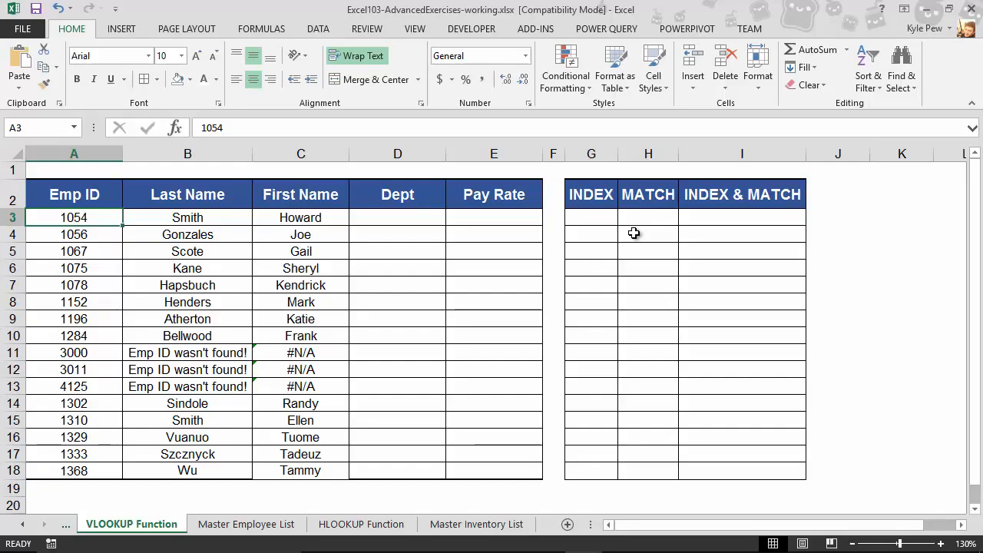
{"action": "left_click", "coordinate": [592, 217]}
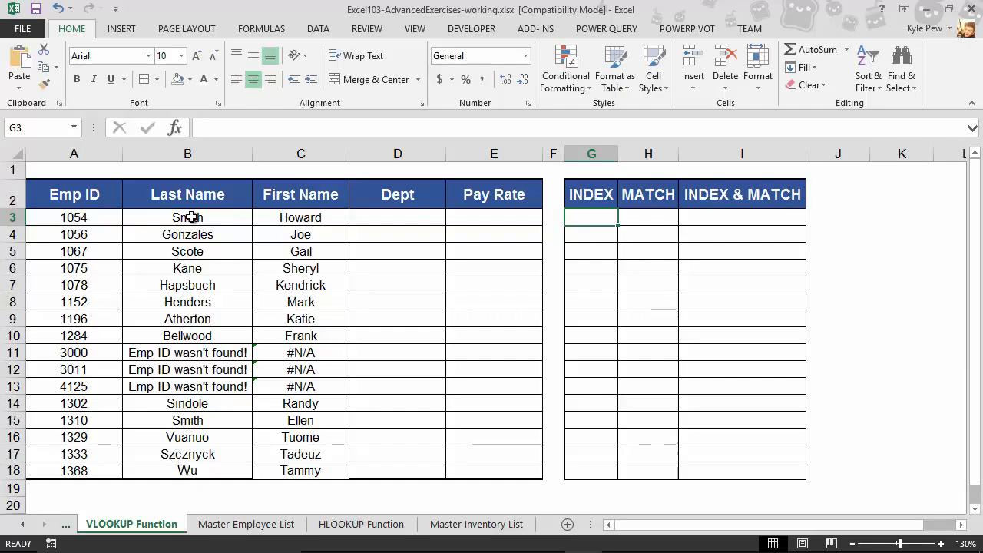
{"action": "left_click_drag", "start_coordinate": [193, 194], "coordinate": [203, 467]}
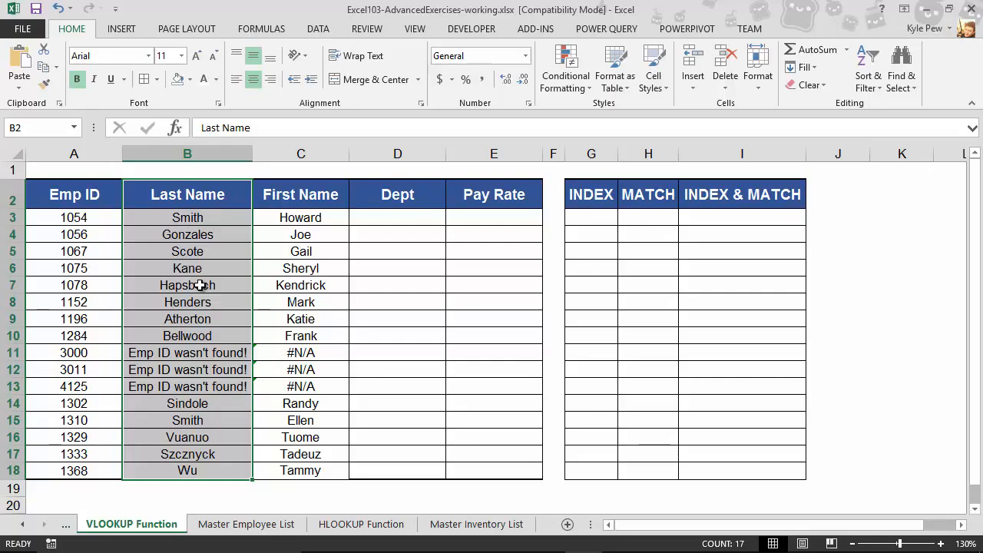
{"action": "left_click_drag", "start_coordinate": [189, 196], "coordinate": [312, 470]}
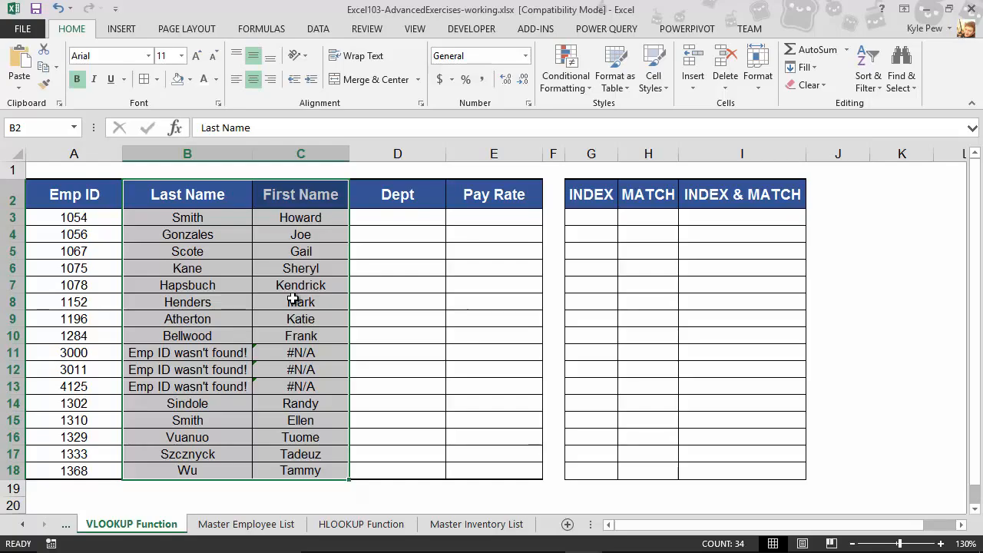
- Start an INDEX function in cell G3 using the array,row_num,column_num argument list
{"action": "left_click", "coordinate": [577, 220]}
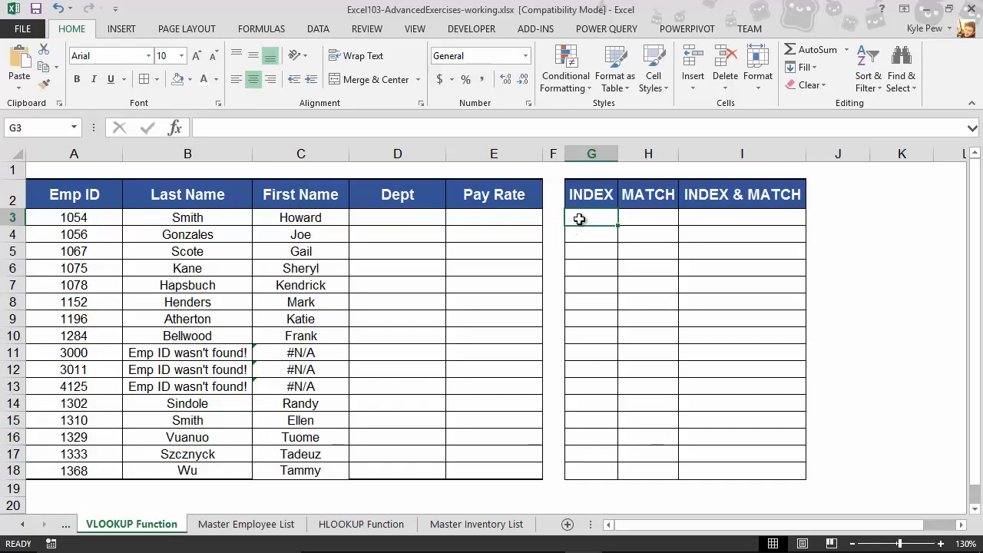
{"action": "left_click", "coordinate": [278, 37]}
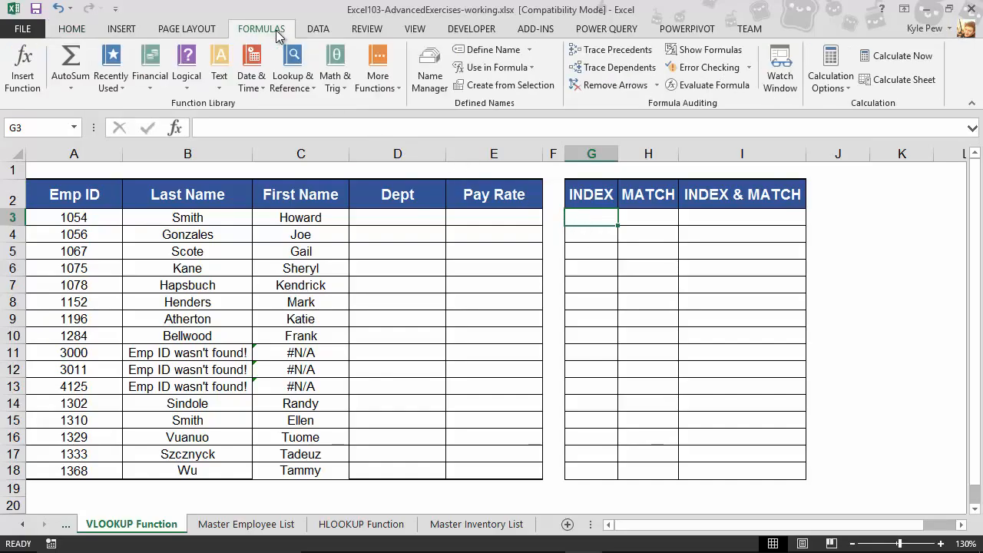
{"action": "left_click", "coordinate": [291, 81]}
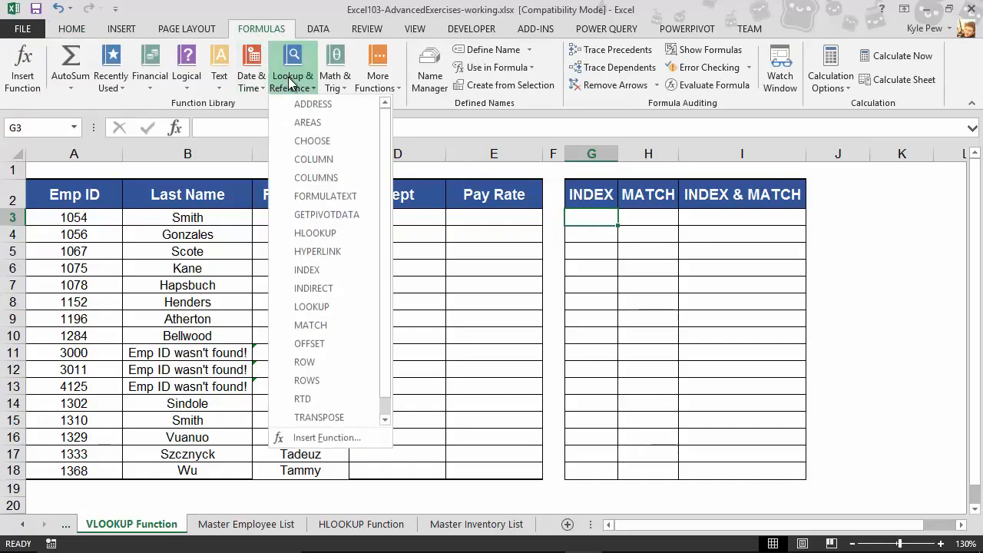
{"action": "left_click", "coordinate": [318, 273]}
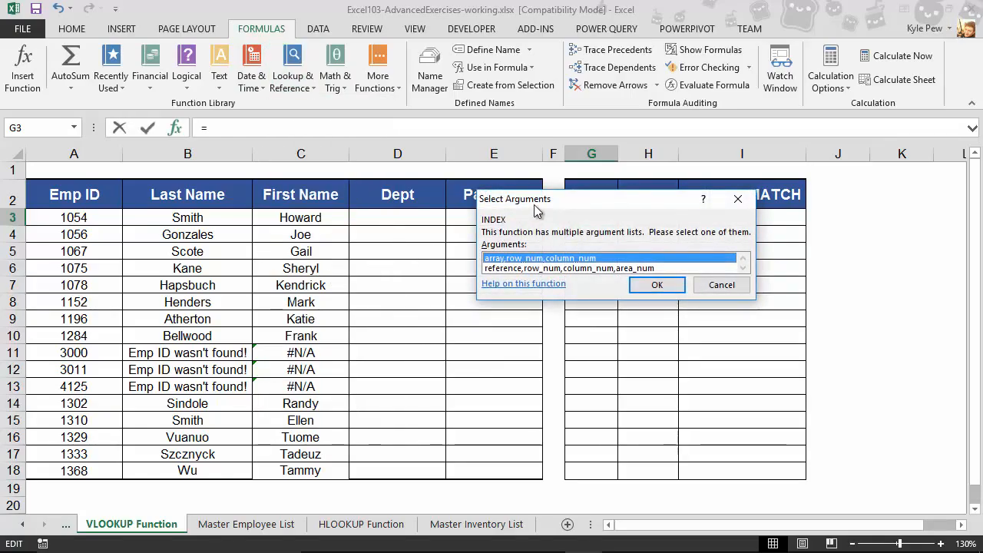
{"action": "left_click_drag", "start_coordinate": [535, 212], "coordinate": [320, 233]}
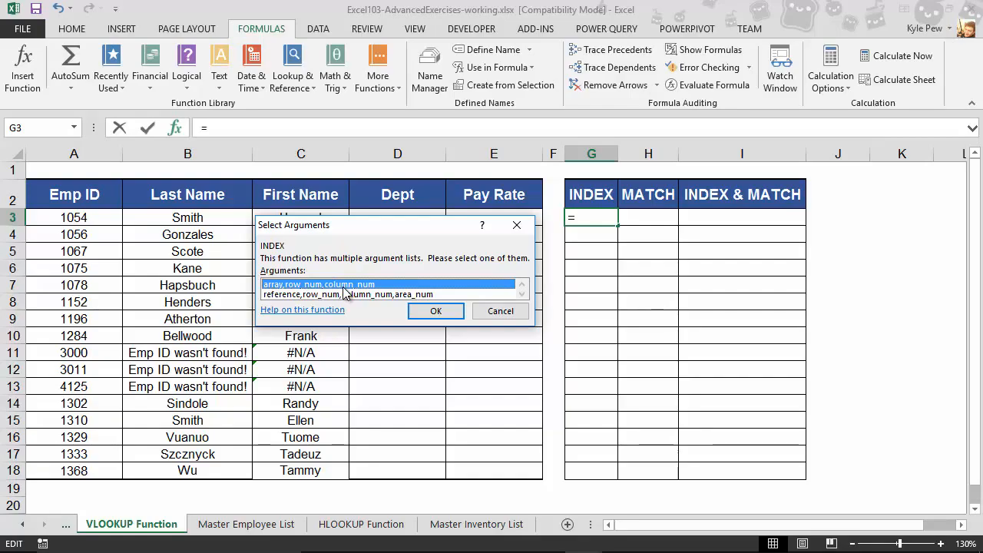
{"action": "left_click", "coordinate": [427, 311]}
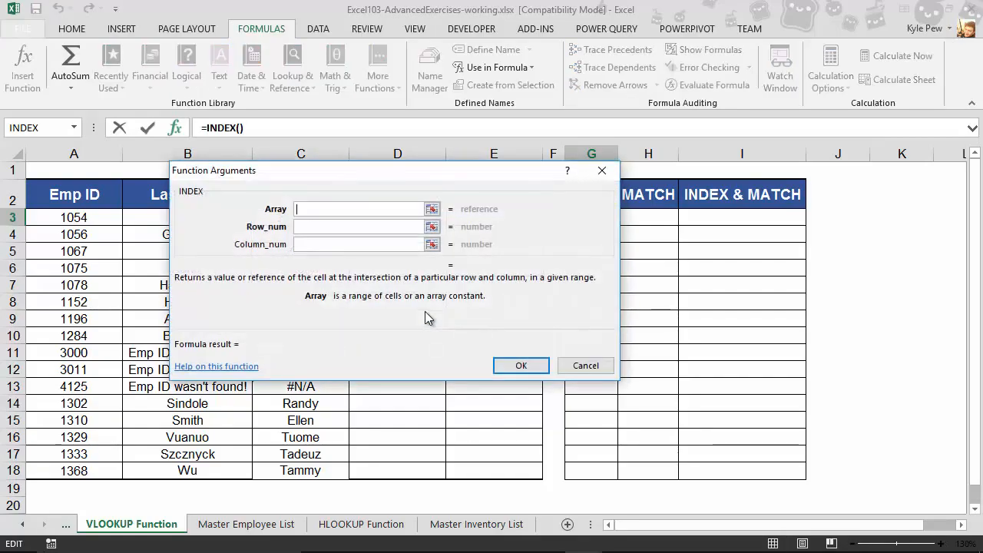
{"action": "left_click_drag", "start_coordinate": [307, 170], "coordinate": [393, 229]}
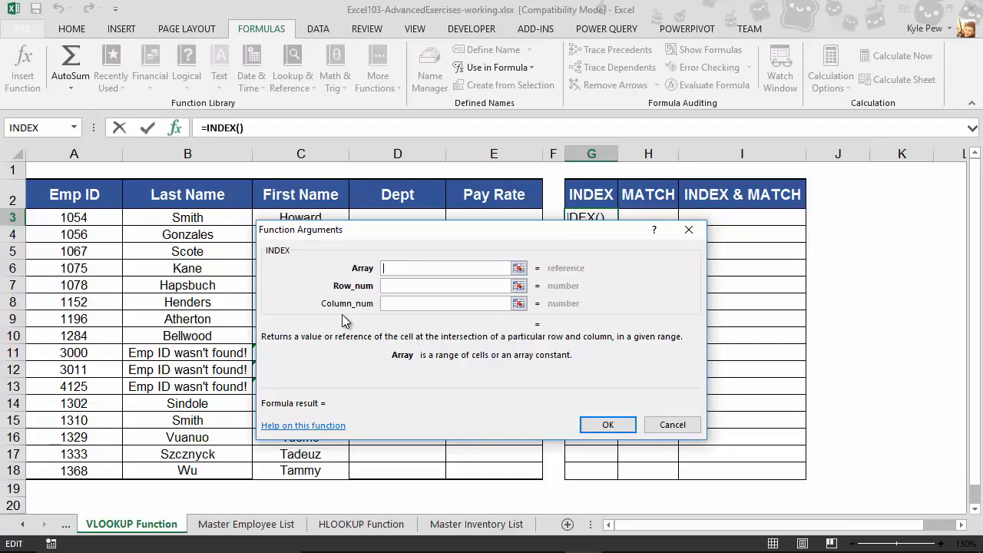
{"action": "left_click_drag", "start_coordinate": [352, 229], "coordinate": [463, 234]}
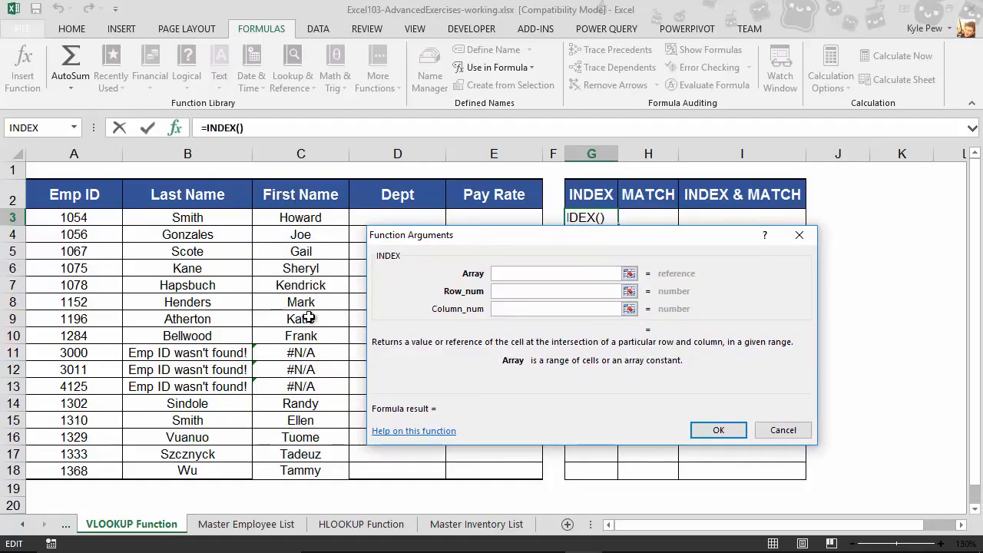
- Set the INDEX array to the First Name column C2:C18 and the row number to 7, and enter the formula
{"action": "left_click_drag", "start_coordinate": [301, 198], "coordinate": [293, 469]}
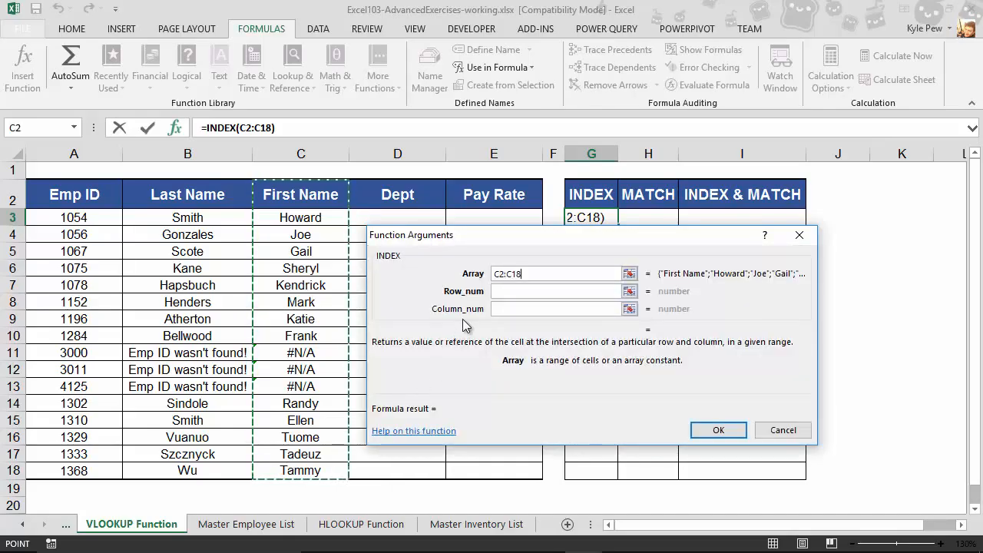
{"action": "left_click", "coordinate": [512, 291]}
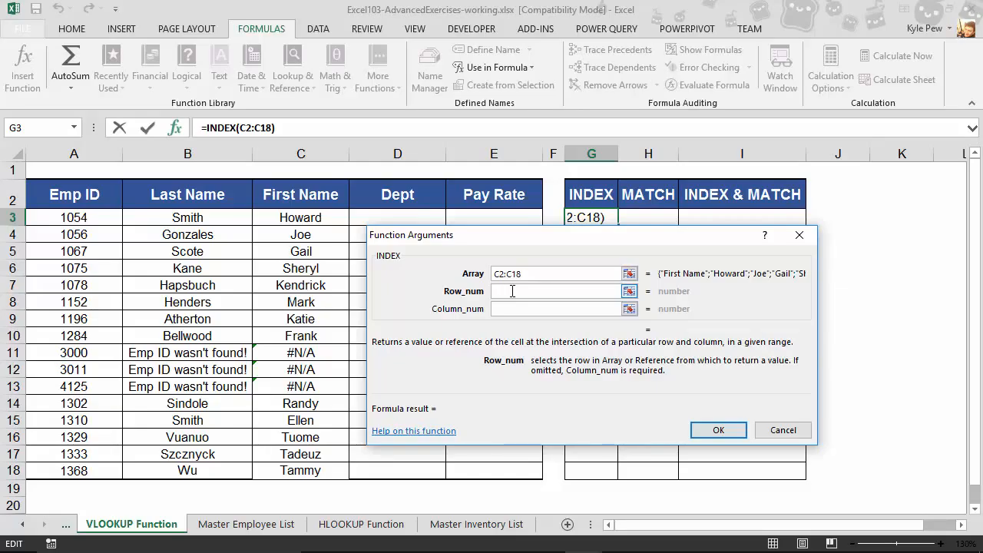
{"action": "type", "text": "7"}
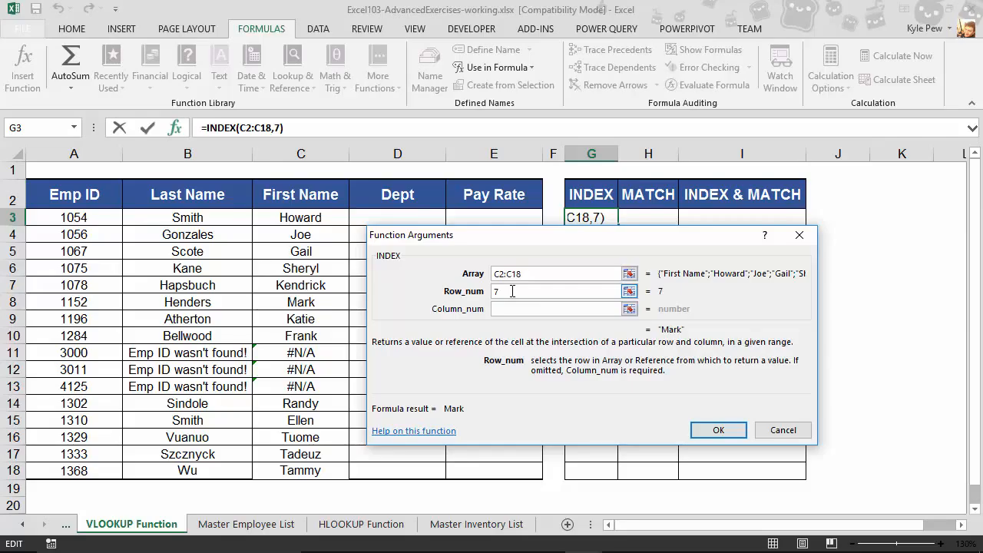
{"action": "key", "text": "Tab"}
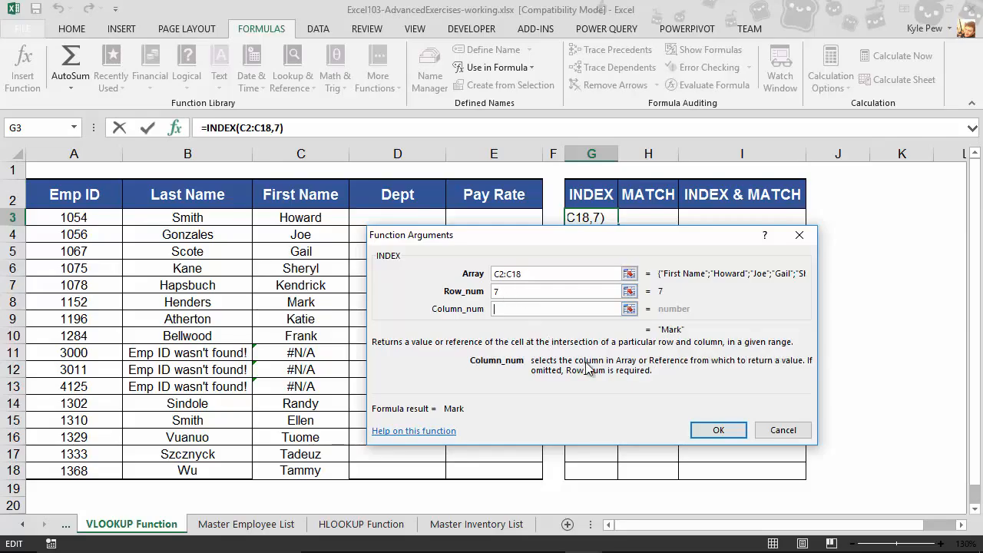
{"action": "left_click", "coordinate": [717, 429]}
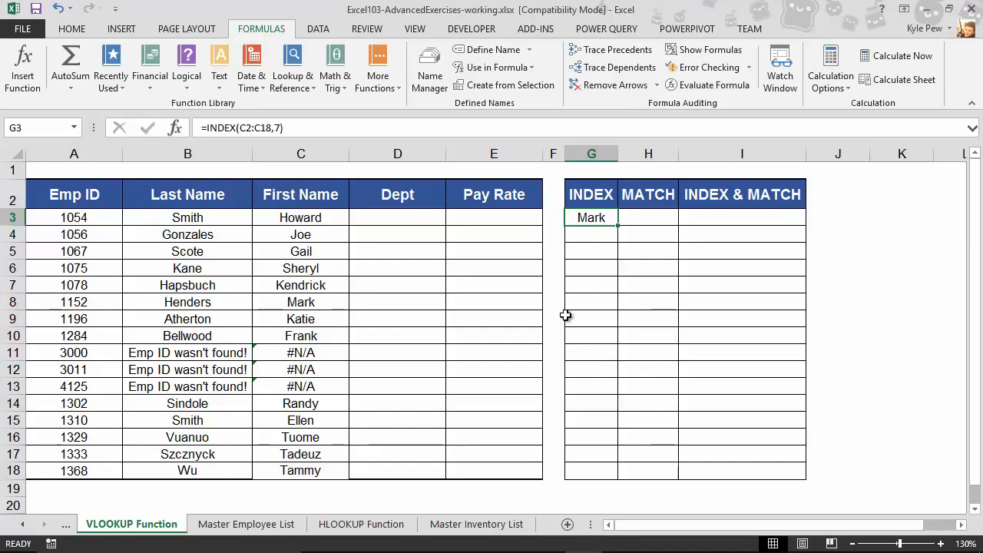
{"action": "left_click", "coordinate": [314, 204]}
{"action": "left_click_drag", "start_coordinate": [314, 204], "coordinate": [290, 470]}
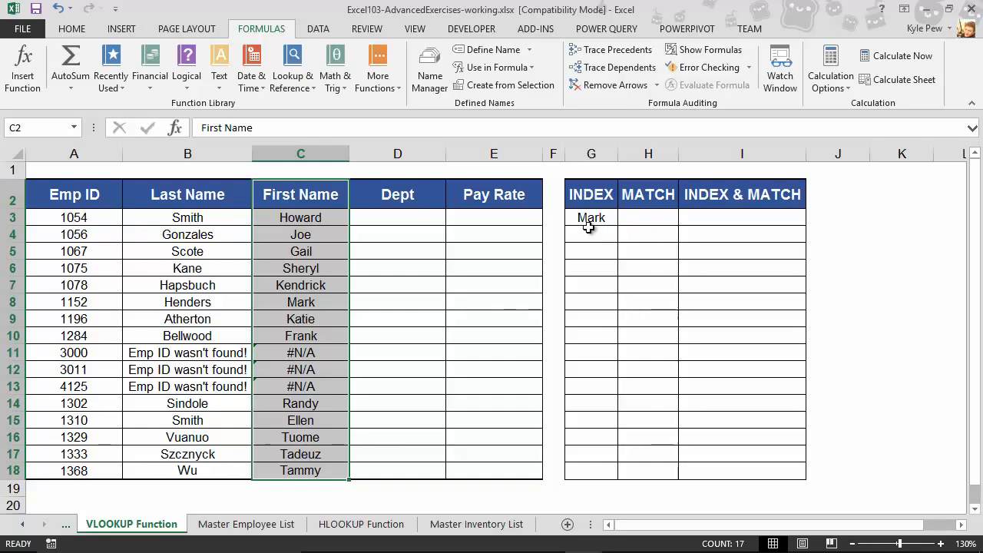
- Start a MATCH function in cell H3 with cell A6 as the lookup value
{"action": "left_click", "coordinate": [631, 218]}
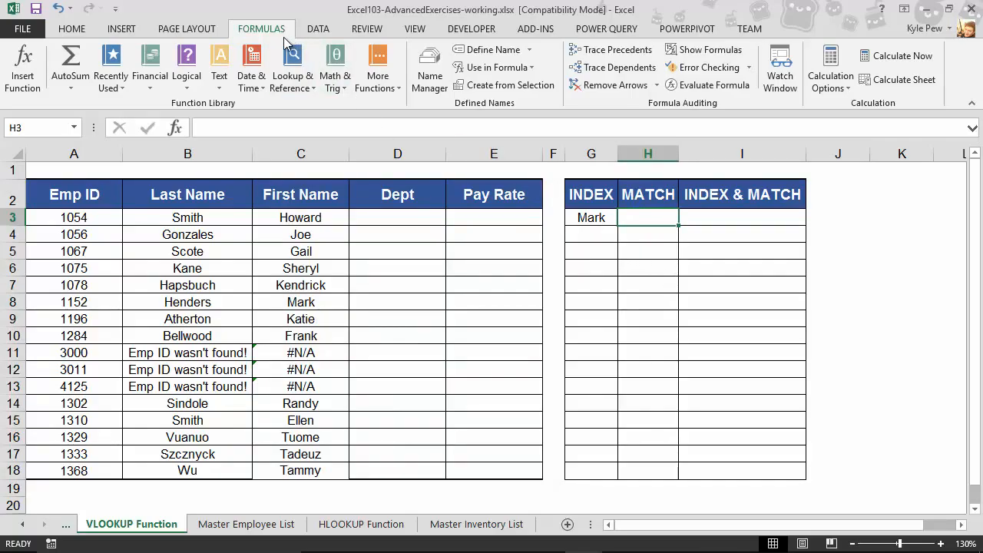
{"action": "left_click", "coordinate": [286, 83]}
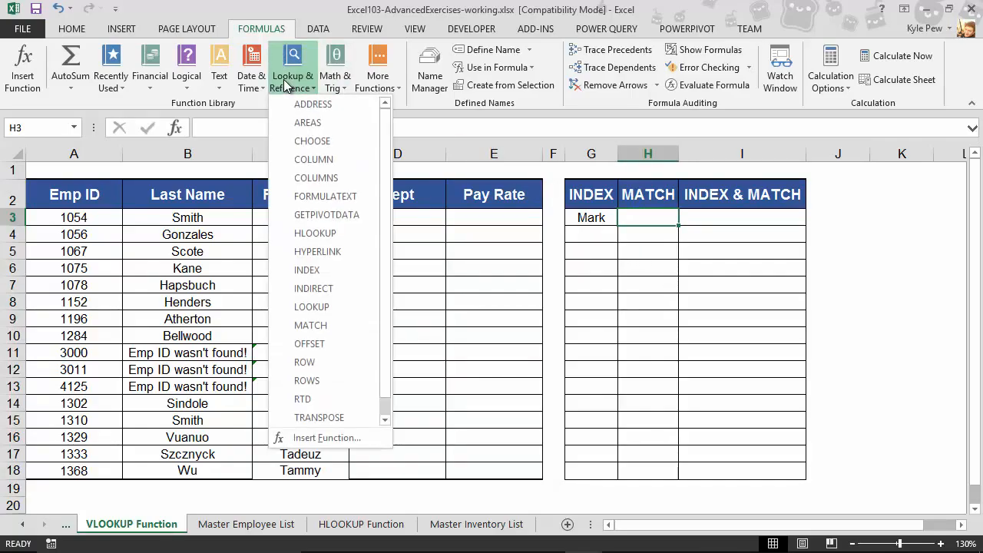
{"action": "scroll", "coordinate": [307, 254], "scroll_direction": "down", "scroll_amount": 1}
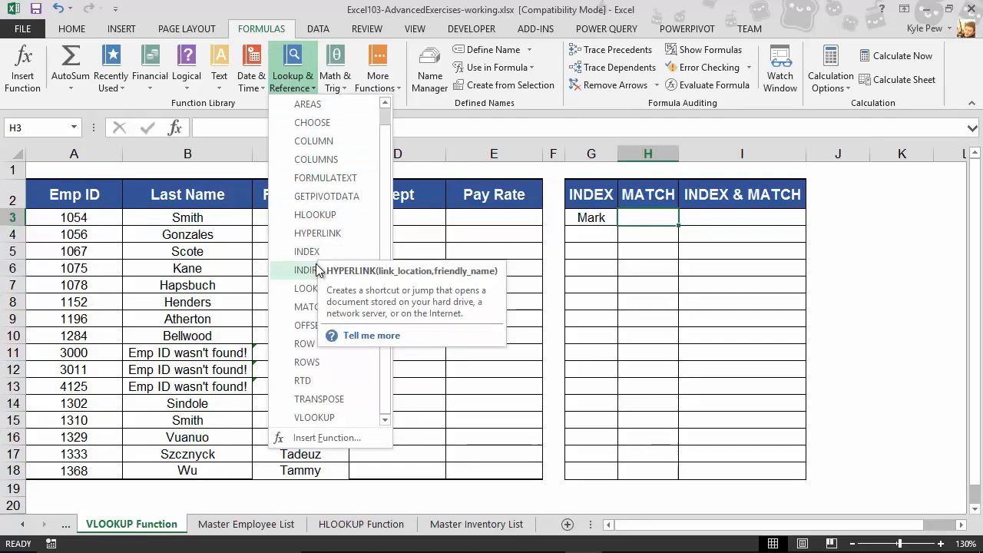
{"action": "left_click", "coordinate": [307, 307]}
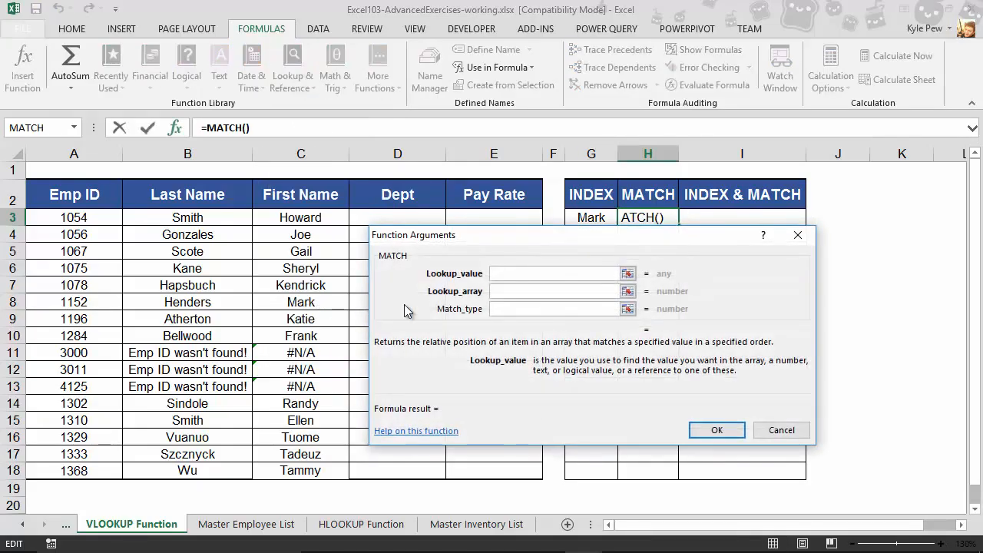
{"action": "left_click_drag", "start_coordinate": [477, 247], "coordinate": [219, 264]}
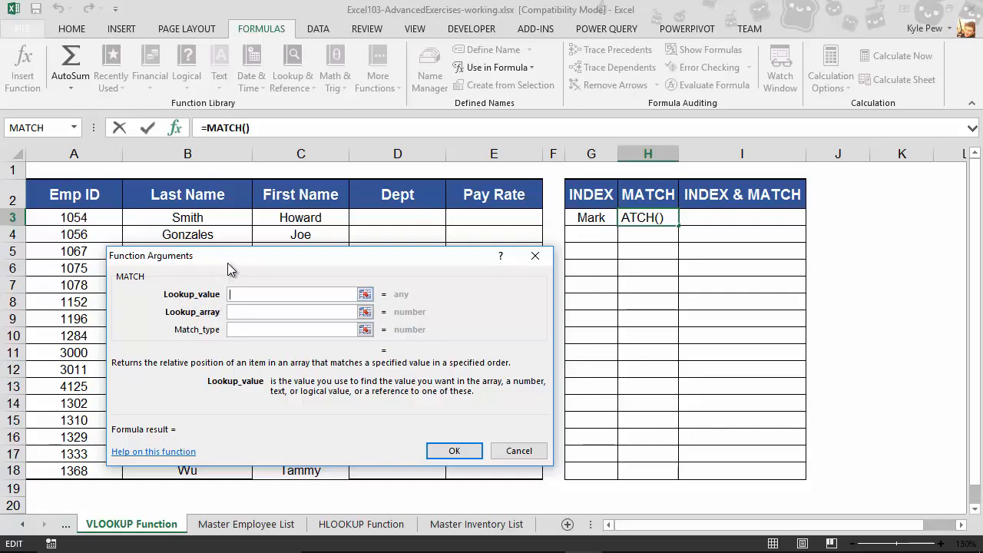
{"action": "left_click_drag", "start_coordinate": [228, 263], "coordinate": [443, 292]}
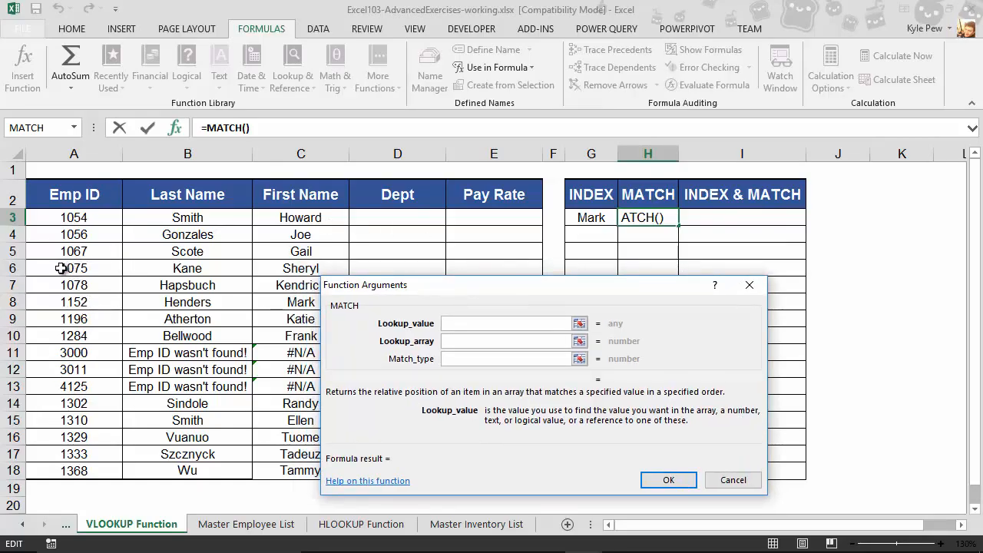
{"action": "left_click", "coordinate": [97, 268]}
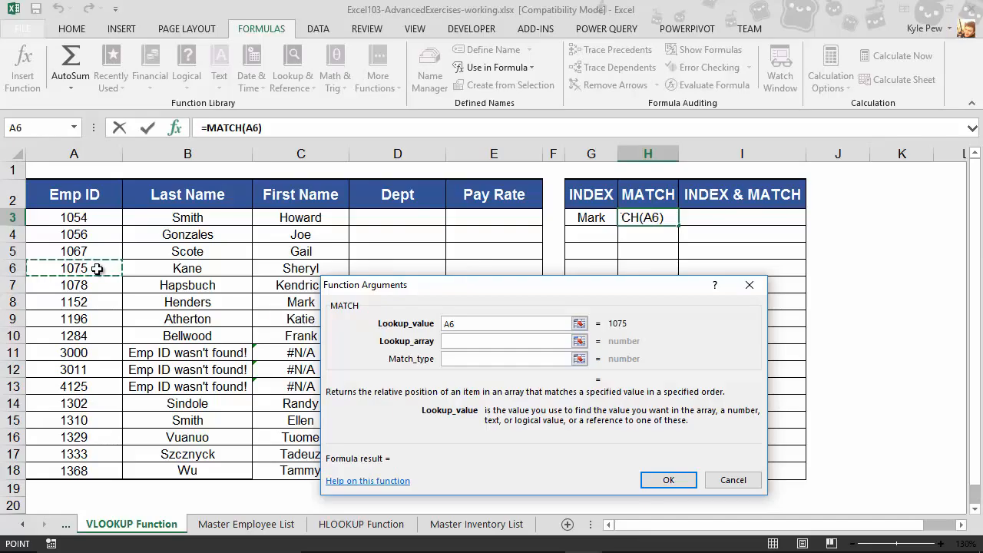
- Complete the MATCH function with the Emp ID column A2:A18 as lookup array and true as match type
{"action": "left_click", "coordinate": [465, 340]}
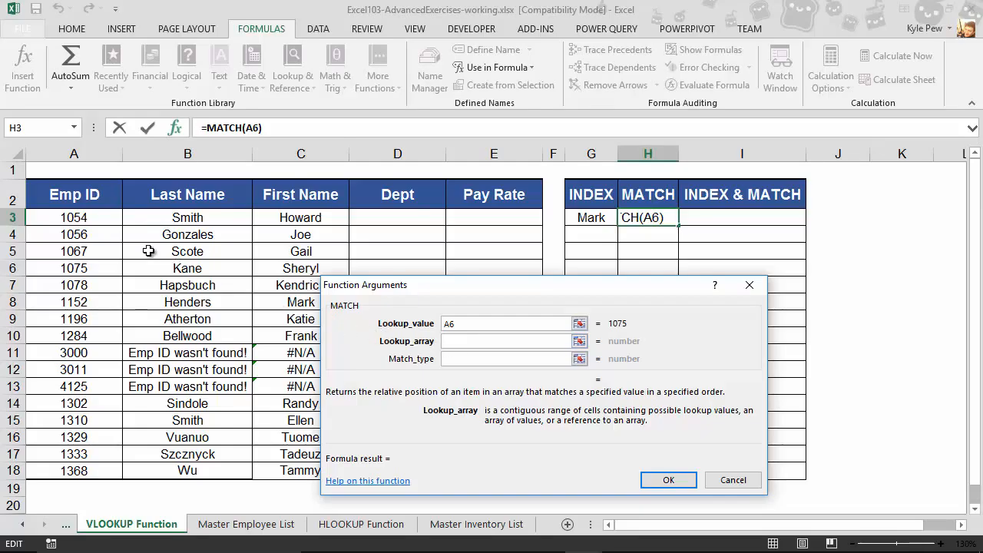
{"action": "left_click_drag", "start_coordinate": [69, 199], "coordinate": [84, 470]}
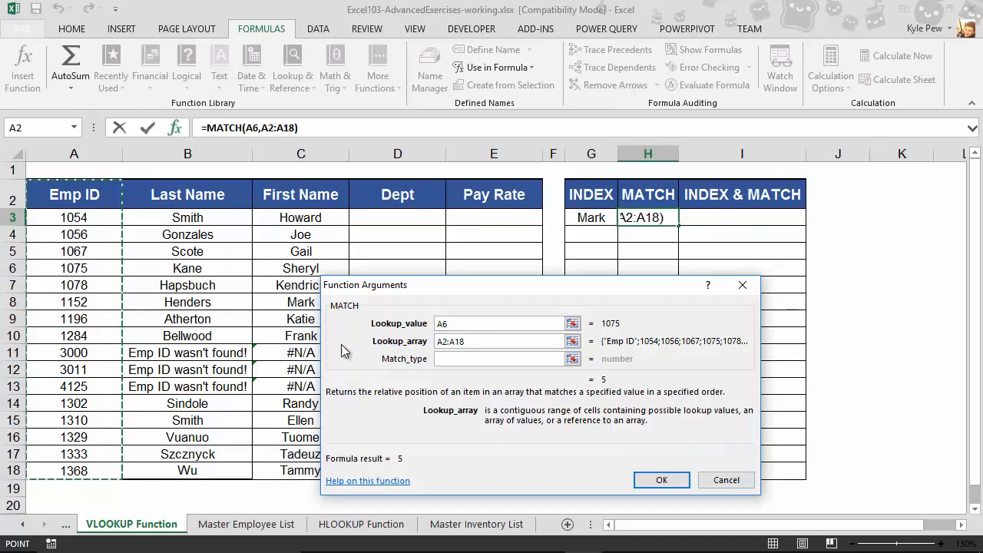
{"action": "left_click", "coordinate": [445, 358]}
{"action": "left_click", "coordinate": [445, 358]}
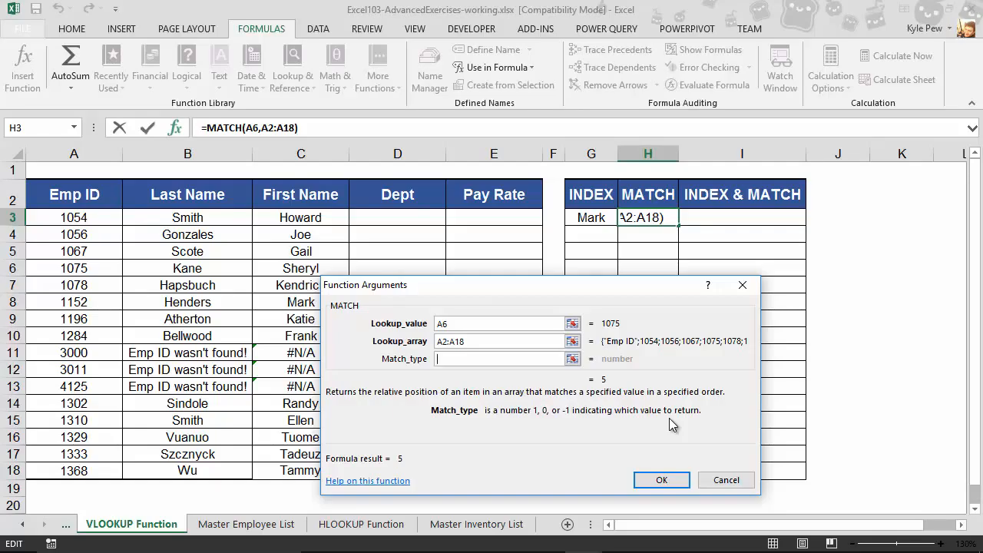
{"action": "type", "text": "true"}
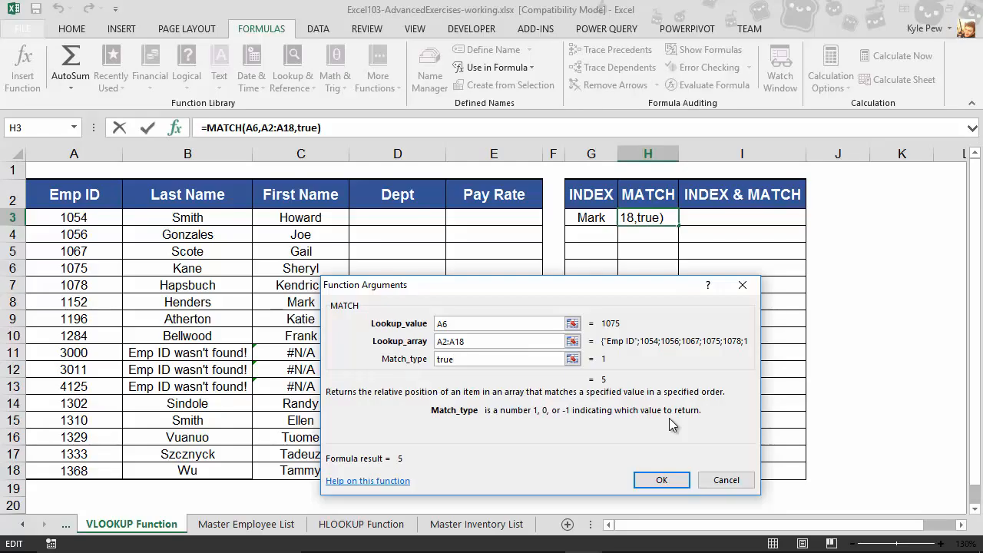
{"action": "left_click", "coordinate": [658, 483]}
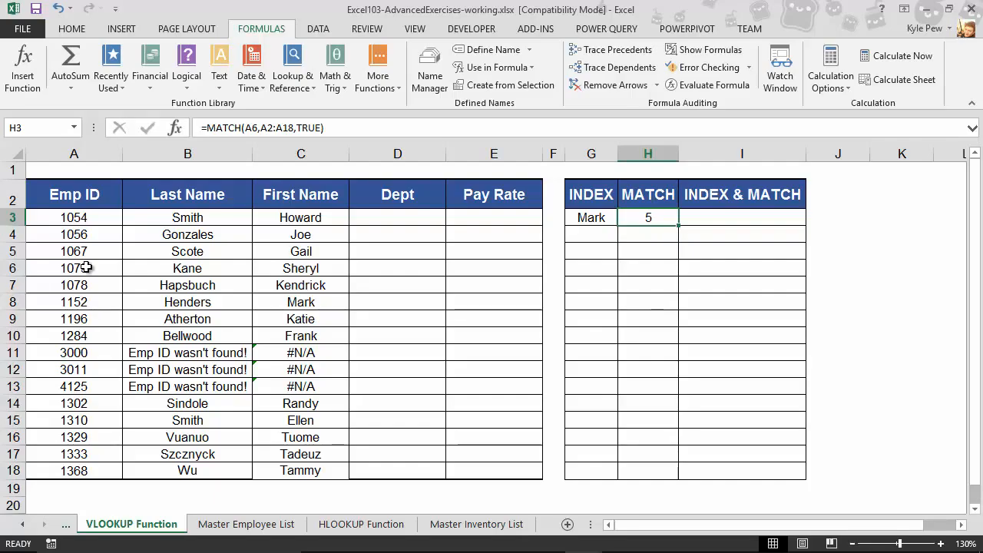
- Start an INDEX function in cell I3 using the array,row_num,column_num argument list
{"action": "left_click", "coordinate": [720, 219]}
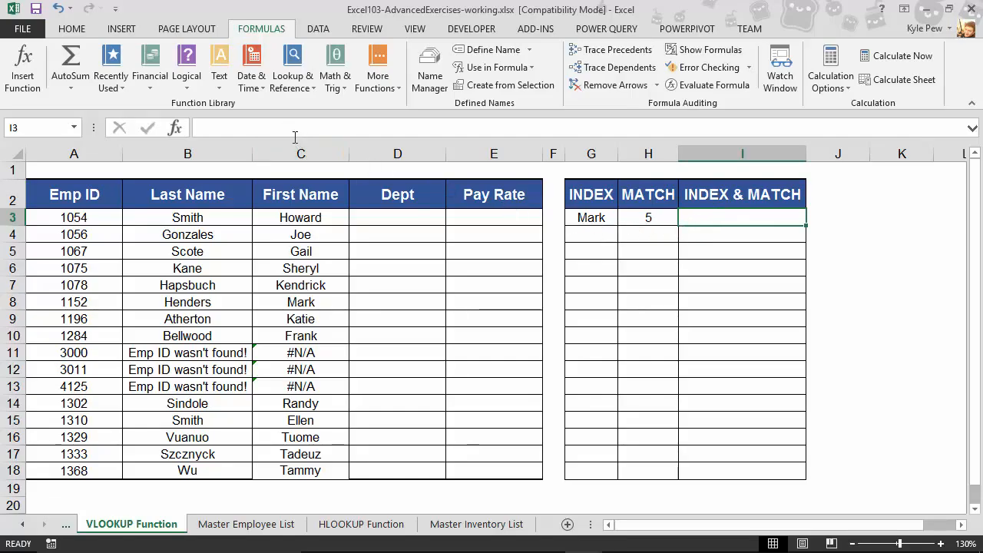
{"action": "left_click", "coordinate": [295, 86]}
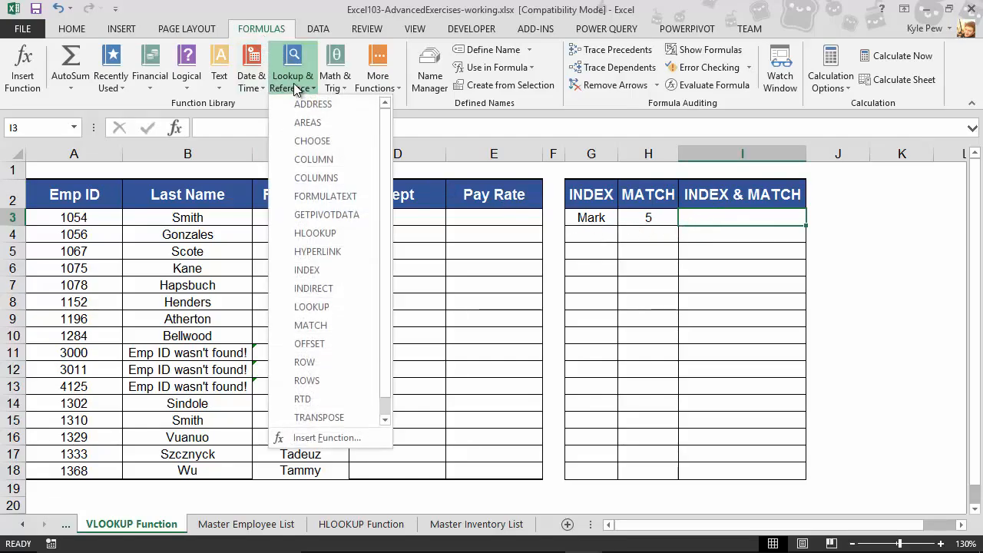
{"action": "left_click", "coordinate": [309, 270]}
{"action": "left_click_drag", "start_coordinate": [485, 340], "coordinate": [411, 267]}
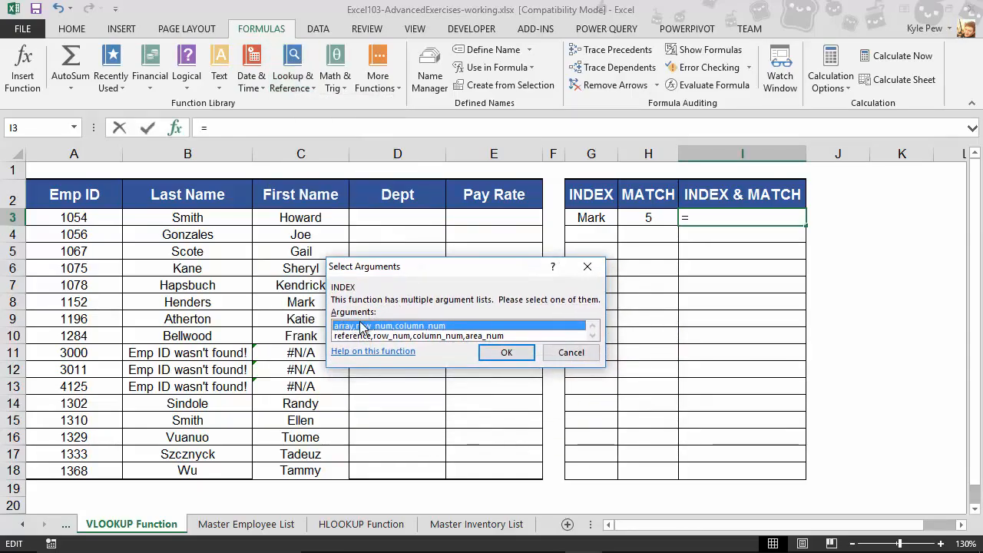
{"action": "left_click", "coordinate": [505, 351]}
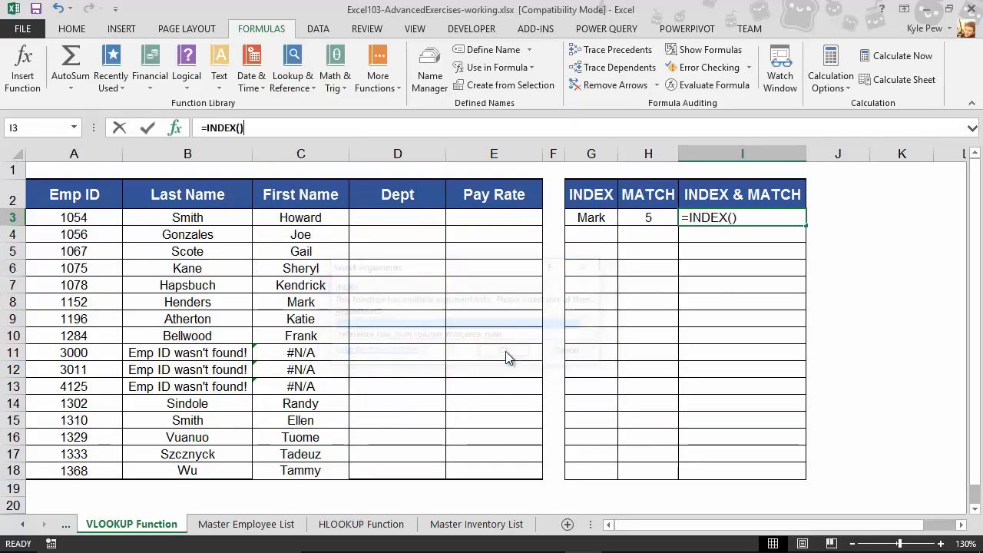
{"action": "left_click_drag", "start_coordinate": [365, 209], "coordinate": [487, 258]}
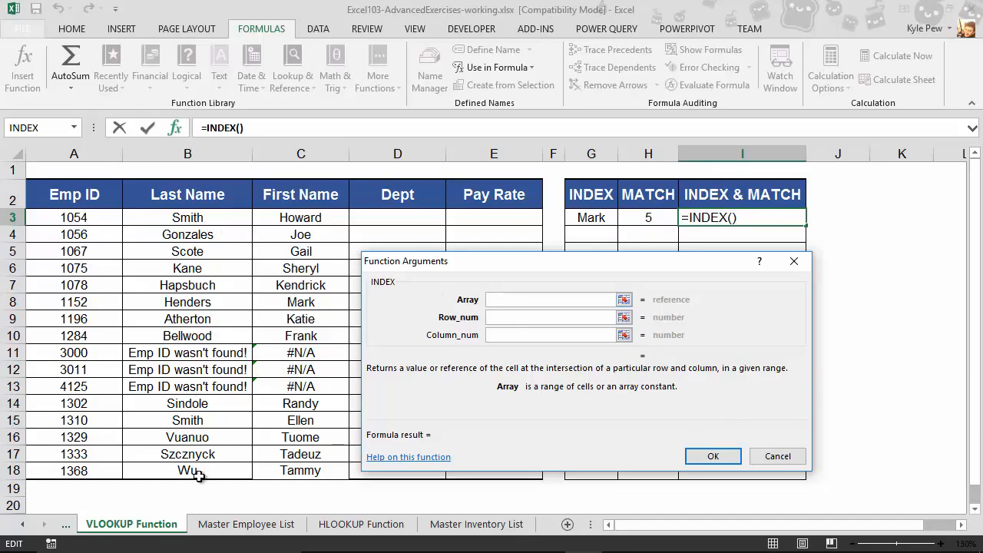
- Set the INDEX array to the Last Name column B1:B38 on the Master Employee List sheet
{"action": "left_click", "coordinate": [242, 525]}
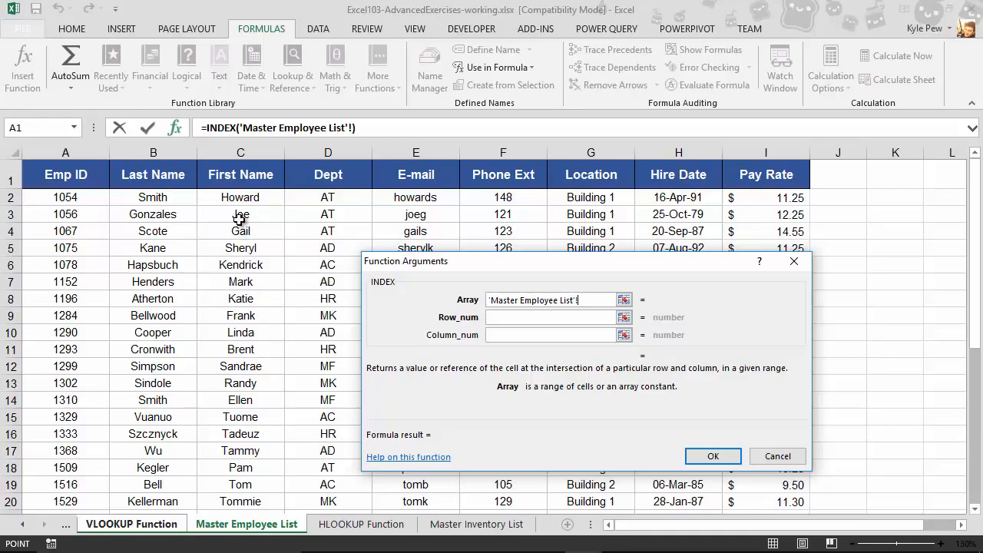
{"action": "left_click", "coordinate": [156, 169]}
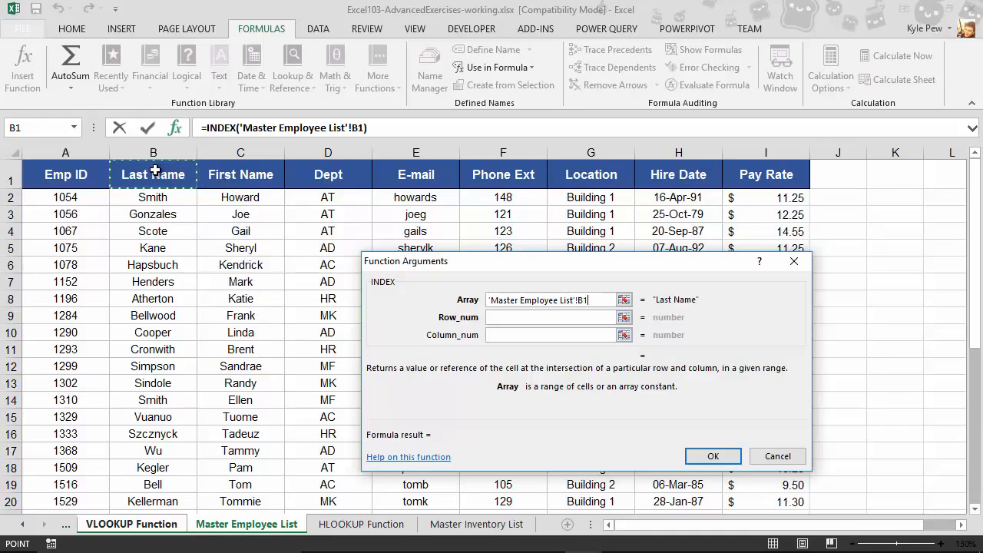
{"action": "key", "text": "ctrl+shift+Down"}
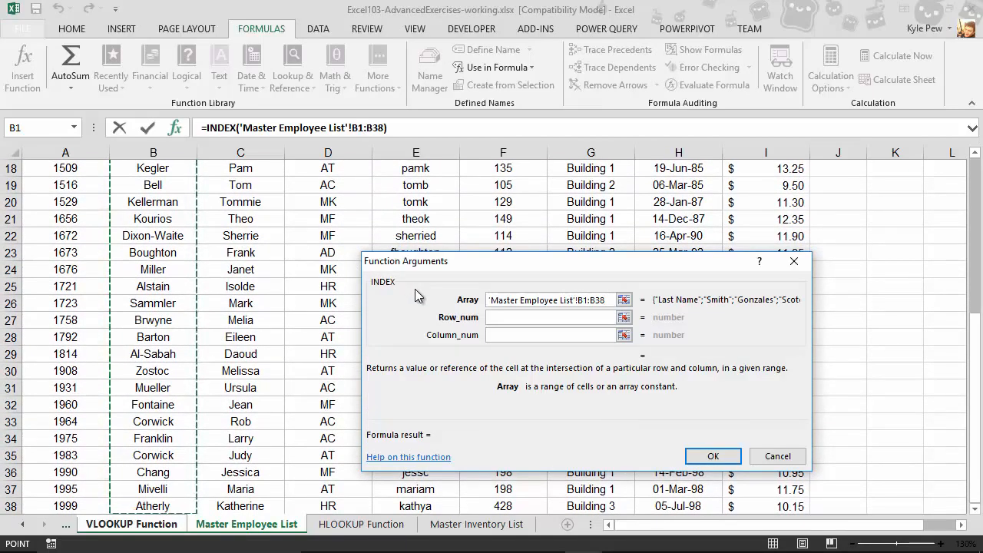
- Nest a MATCH function in the INDEX row number argument, with cell A5 as its lookup value
{"action": "left_click", "coordinate": [507, 317]}
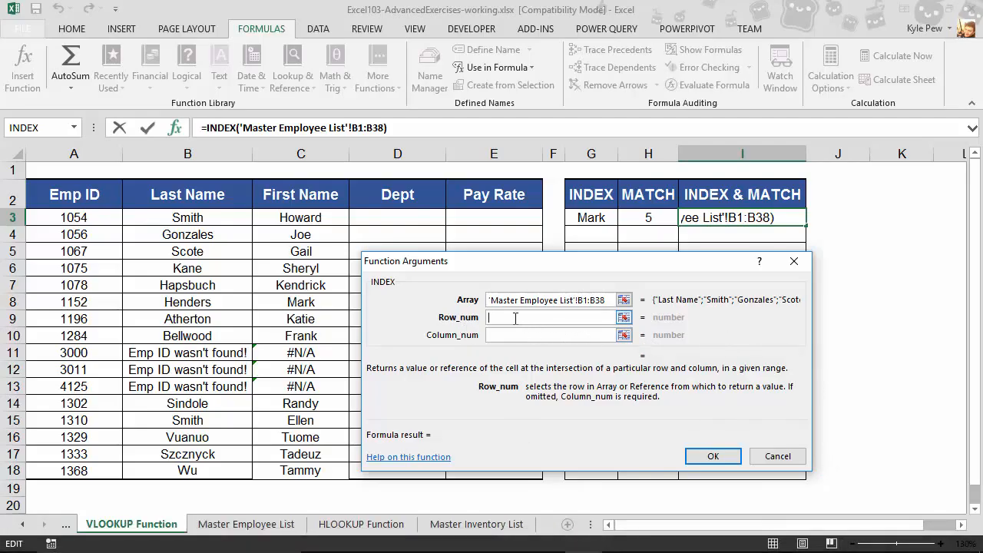
{"action": "type", "text": "match"}
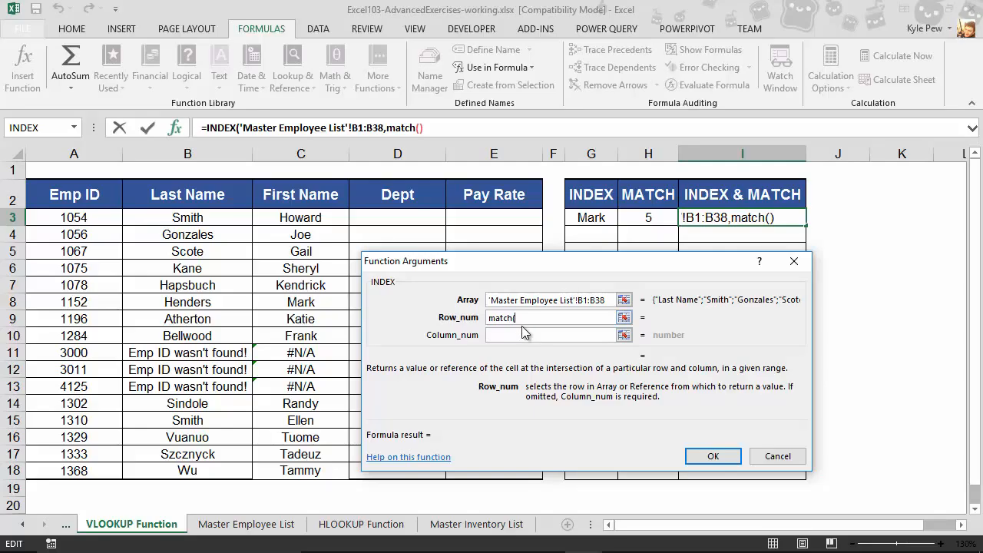
{"action": "type", "text": "("}
{"action": "left_click", "coordinate": [402, 129]}
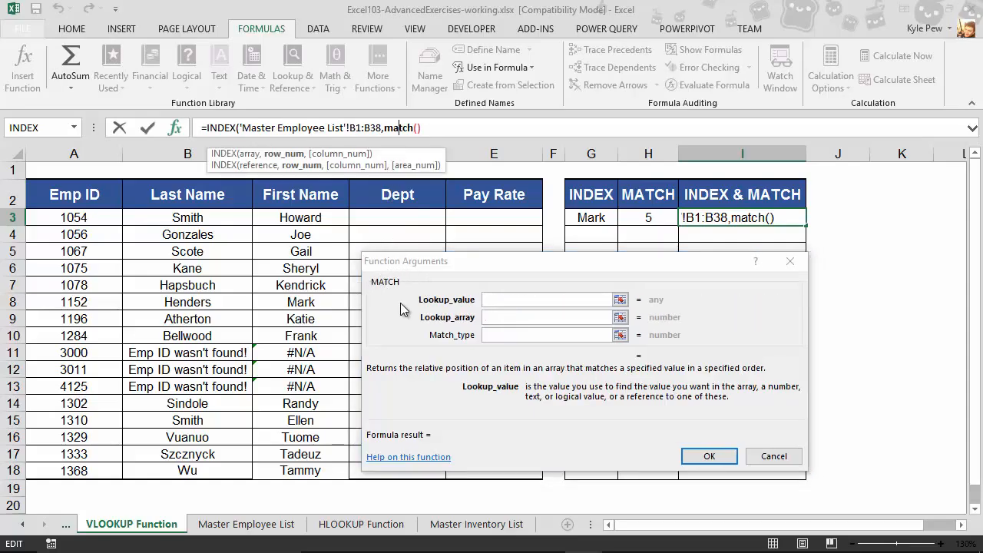
{"action": "left_click", "coordinate": [494, 301]}
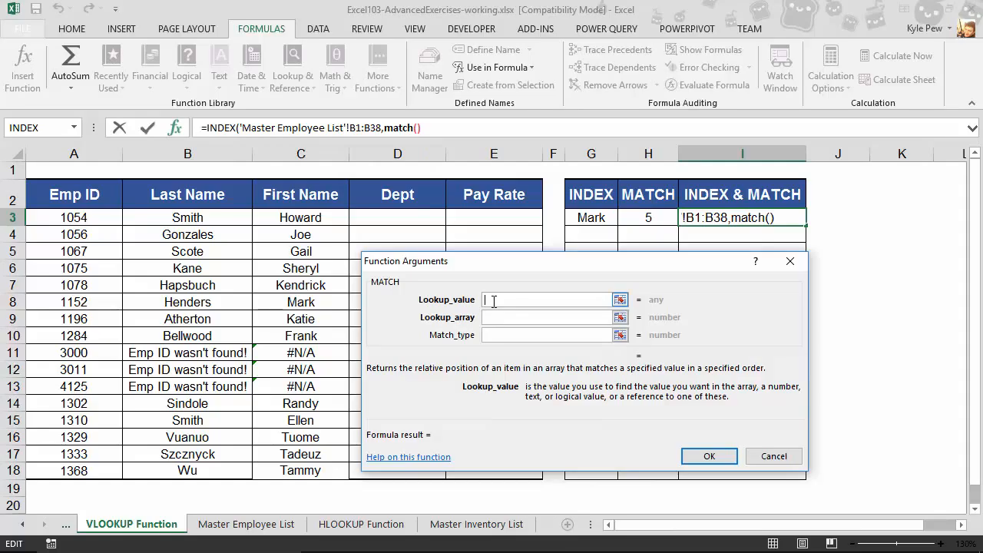
{"action": "left_click", "coordinate": [80, 252]}
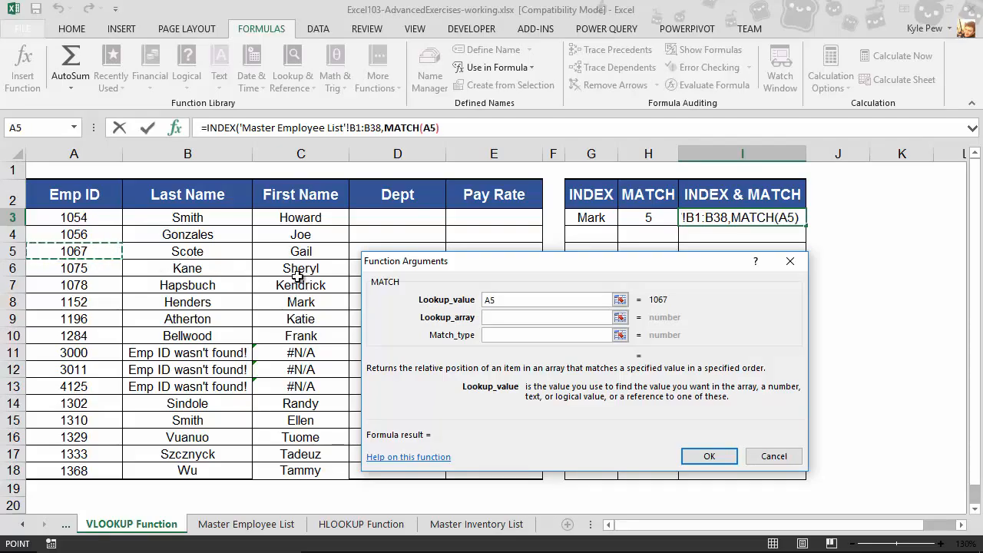
- Set the MATCH lookup array to the Emp ID column A1:A38 on the Master Employee List sheet
{"action": "left_click", "coordinate": [489, 317]}
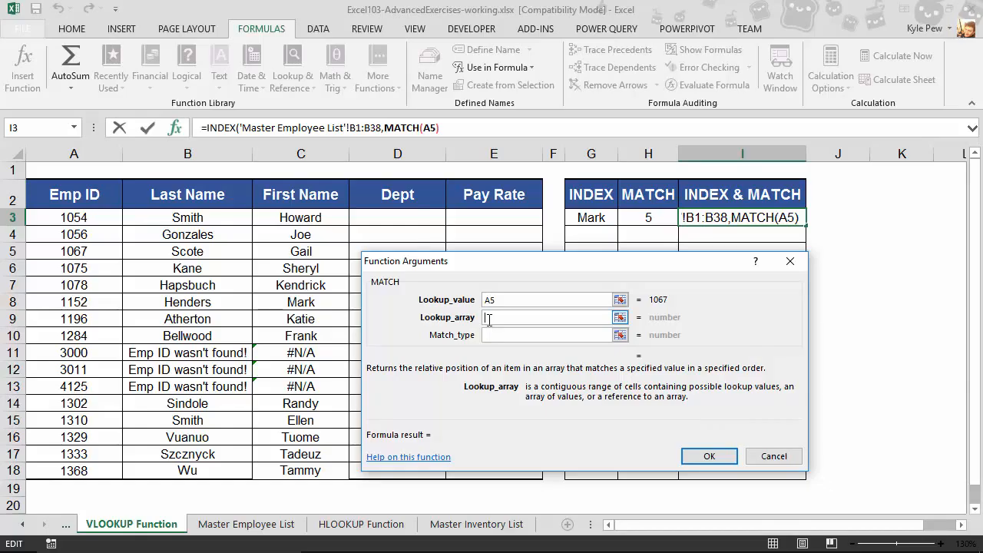
{"action": "left_click", "coordinate": [246, 525]}
{"action": "scroll", "coordinate": [78, 264], "scroll_direction": "up", "scroll_amount": 6}
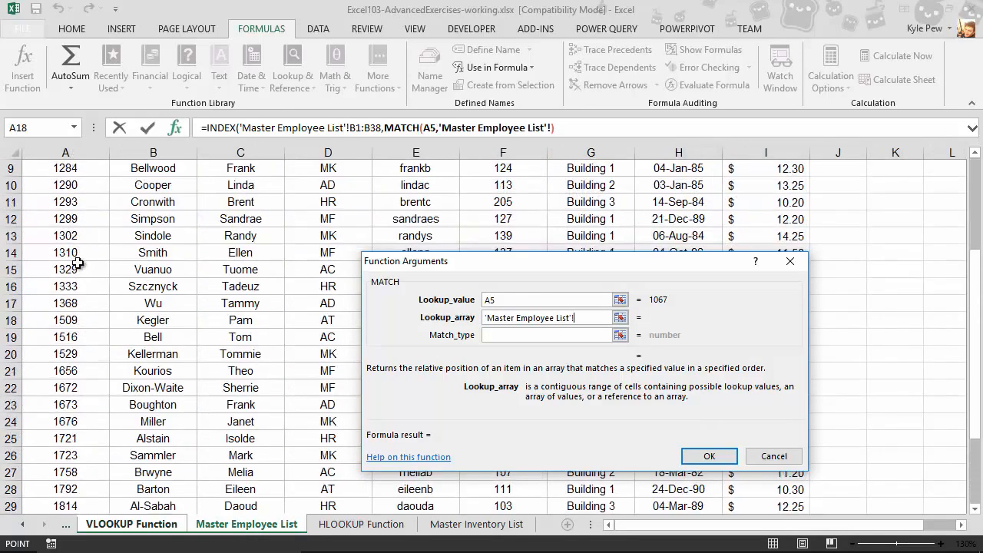
{"action": "left_click", "coordinate": [62, 184]}
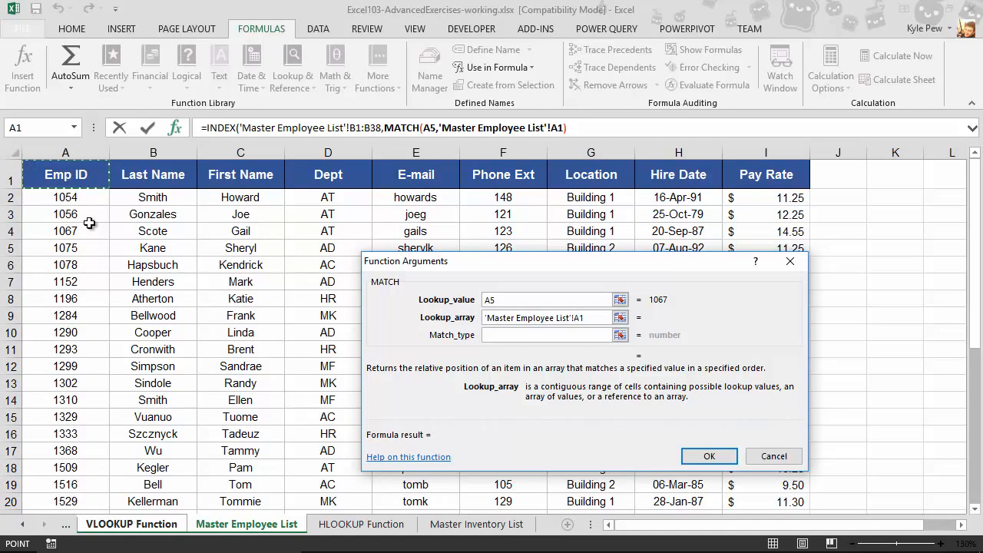
{"action": "key", "text": "ctrl+shift+Down"}
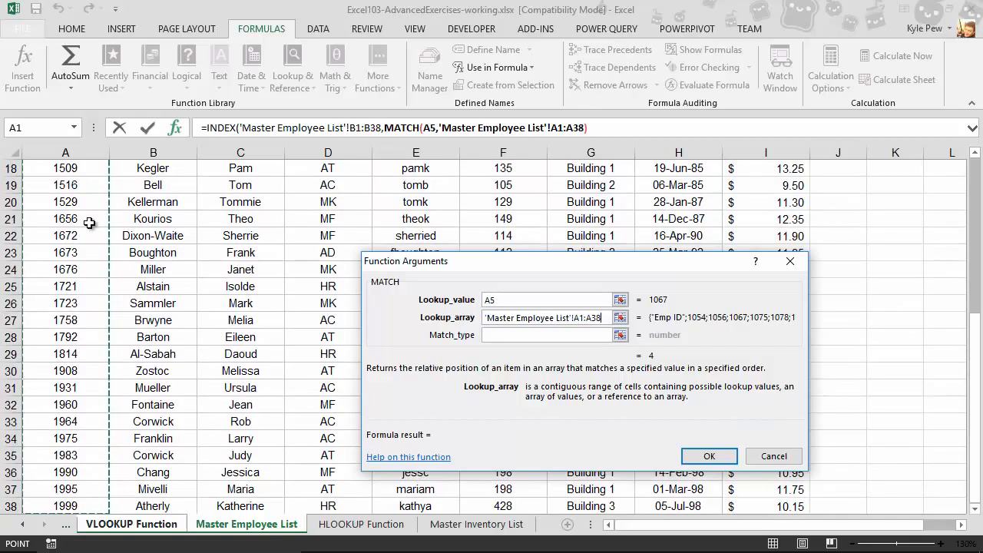
- Set the match type to true, return to the outer INDEX arguments and enter the combined formula without a column number
{"action": "left_click", "coordinate": [494, 336]}
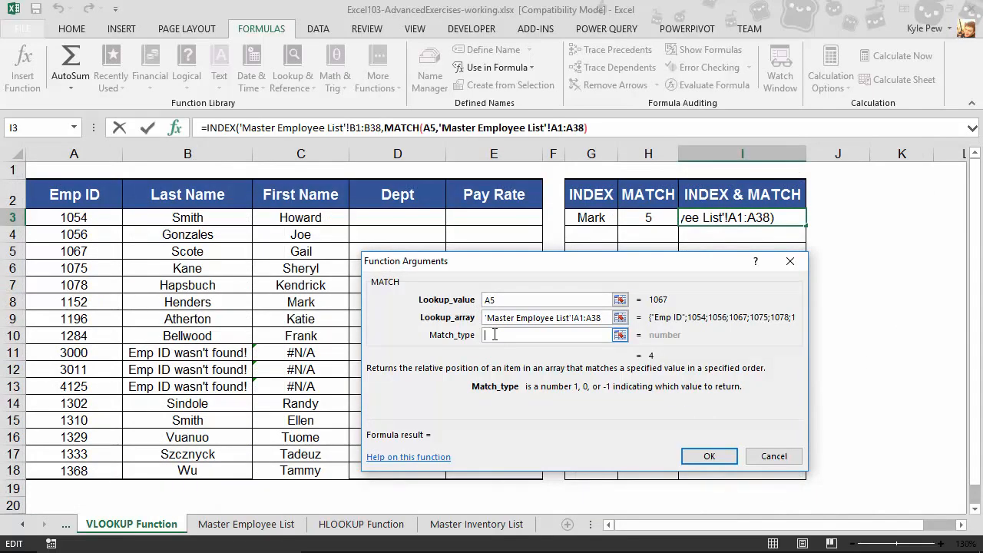
{"action": "type", "text": "true"}
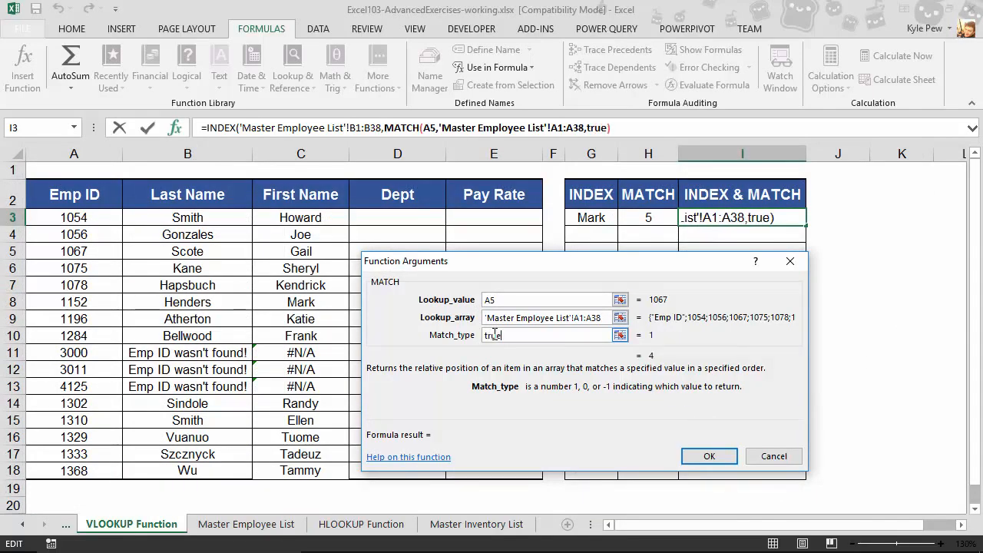
{"action": "key", "text": "Tab"}
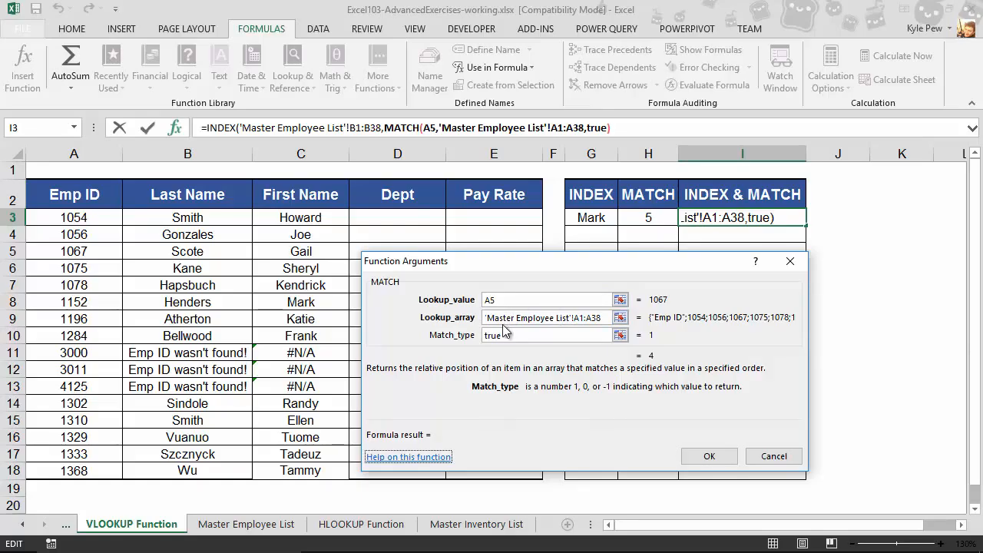
{"action": "left_click", "coordinate": [221, 129]}
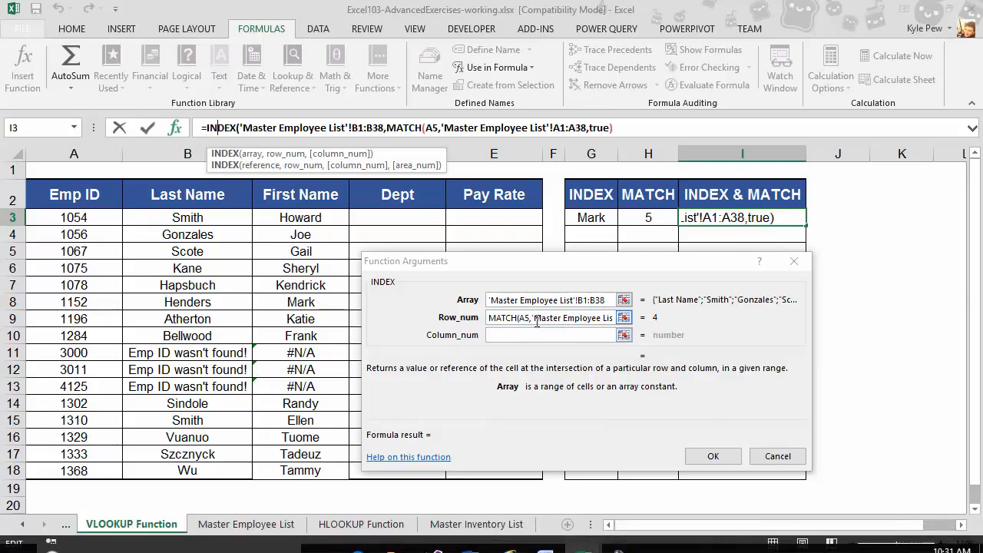
{"action": "left_click", "coordinate": [524, 335]}
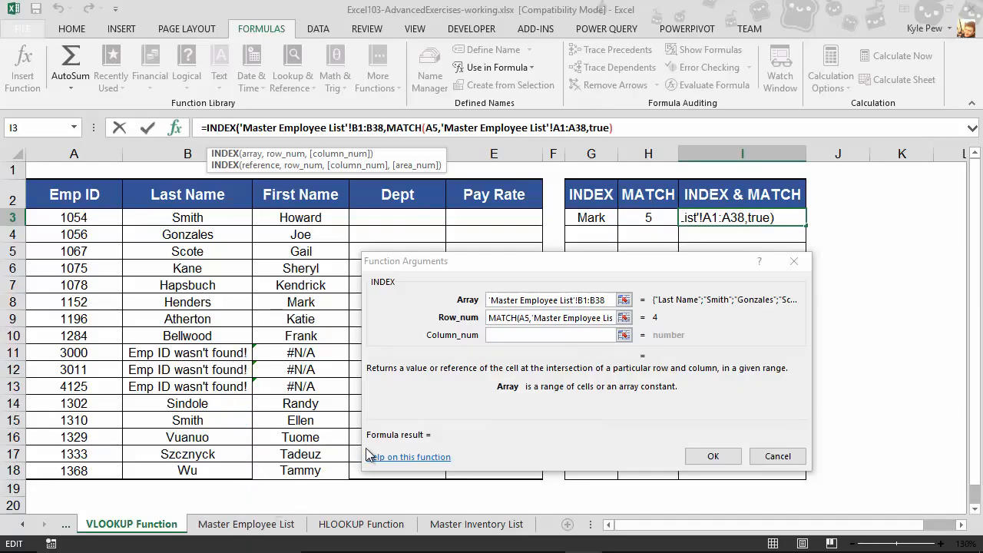
{"action": "left_click", "coordinate": [709, 456]}
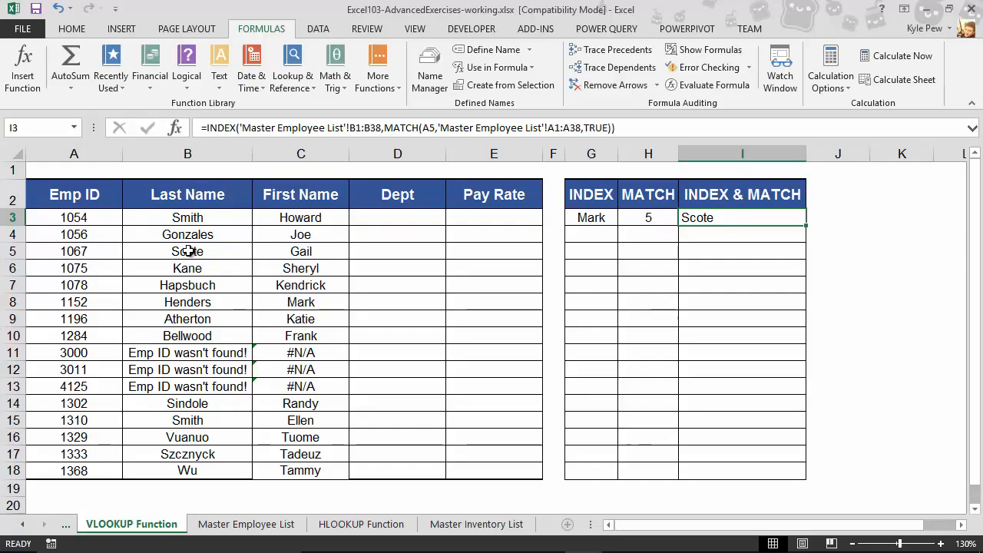
- Check the Emp ID and Last Name in row 4 of the Master Employee List, and return to the VLOOKUP Function sheet
{"action": "left_click", "coordinate": [237, 529]}
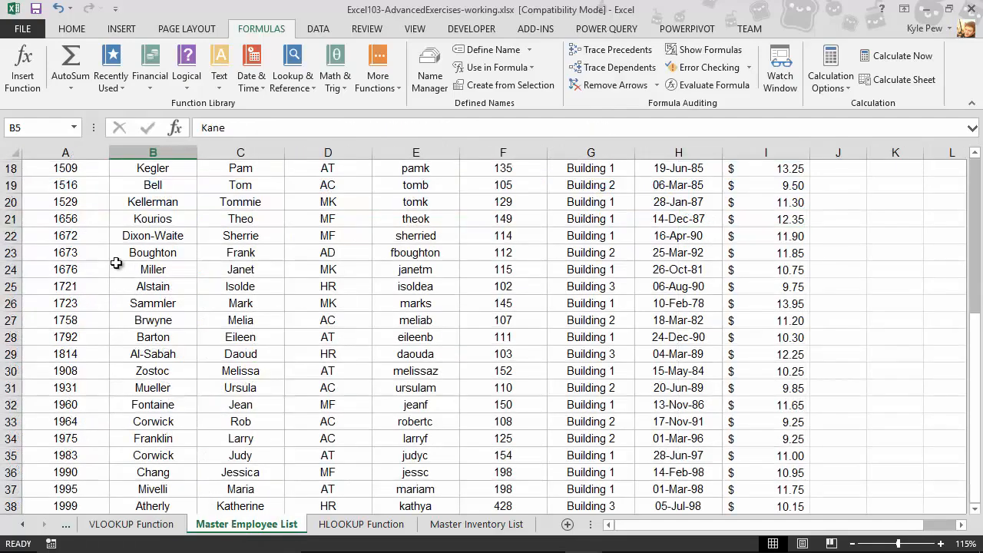
{"action": "scroll", "coordinate": [114, 257], "scroll_direction": "up", "scroll_amount": 6}
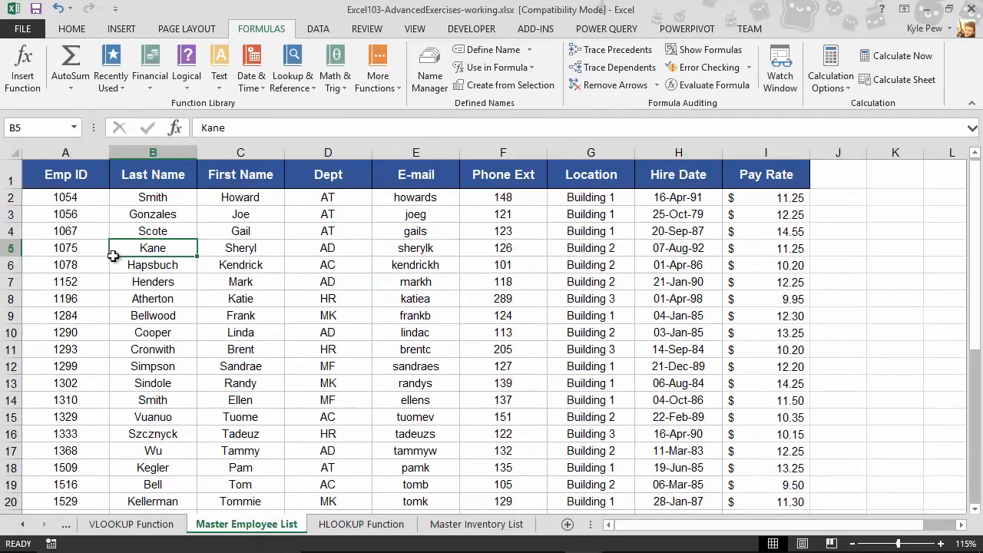
{"action": "left_click", "coordinate": [42, 231]}
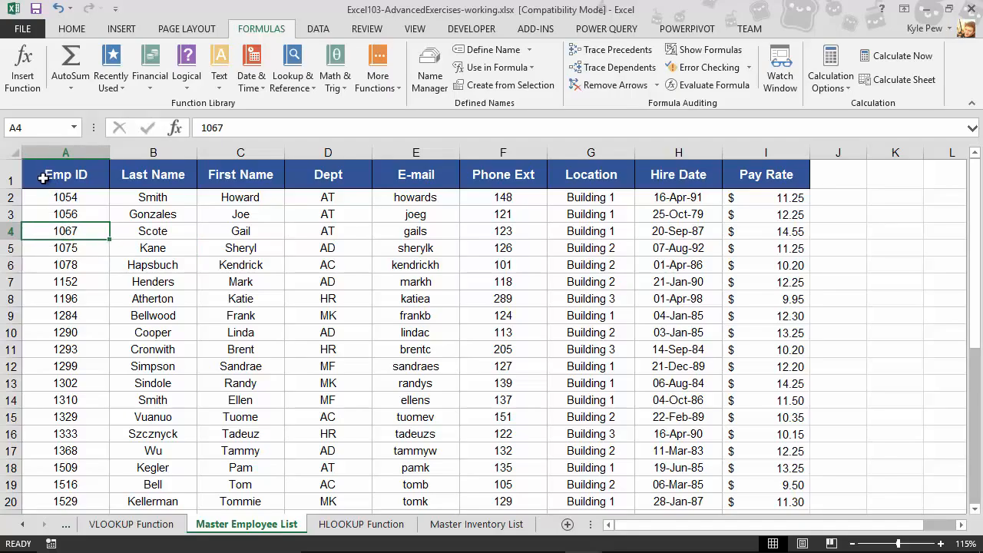
{"action": "left_click", "coordinate": [165, 231]}
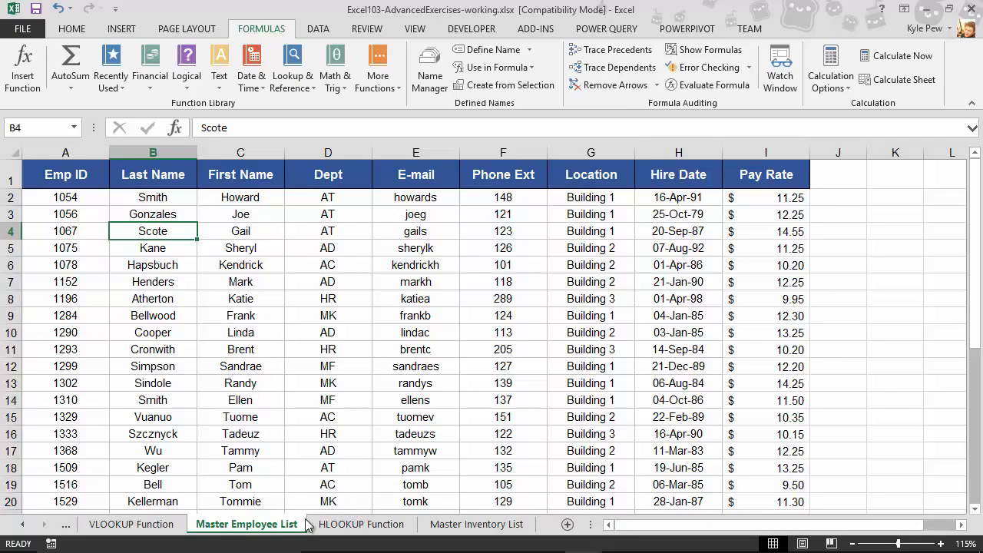
{"action": "left_click", "coordinate": [142, 525]}
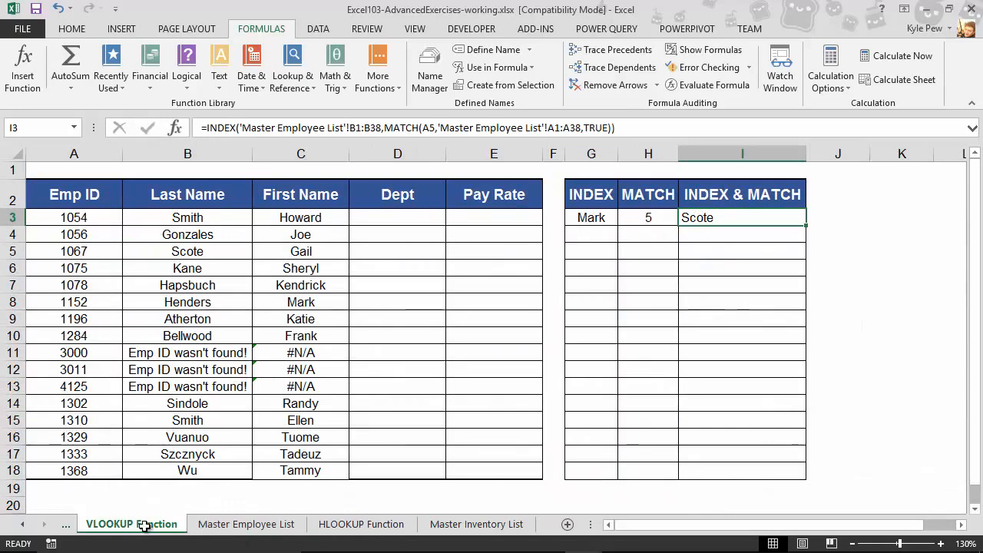